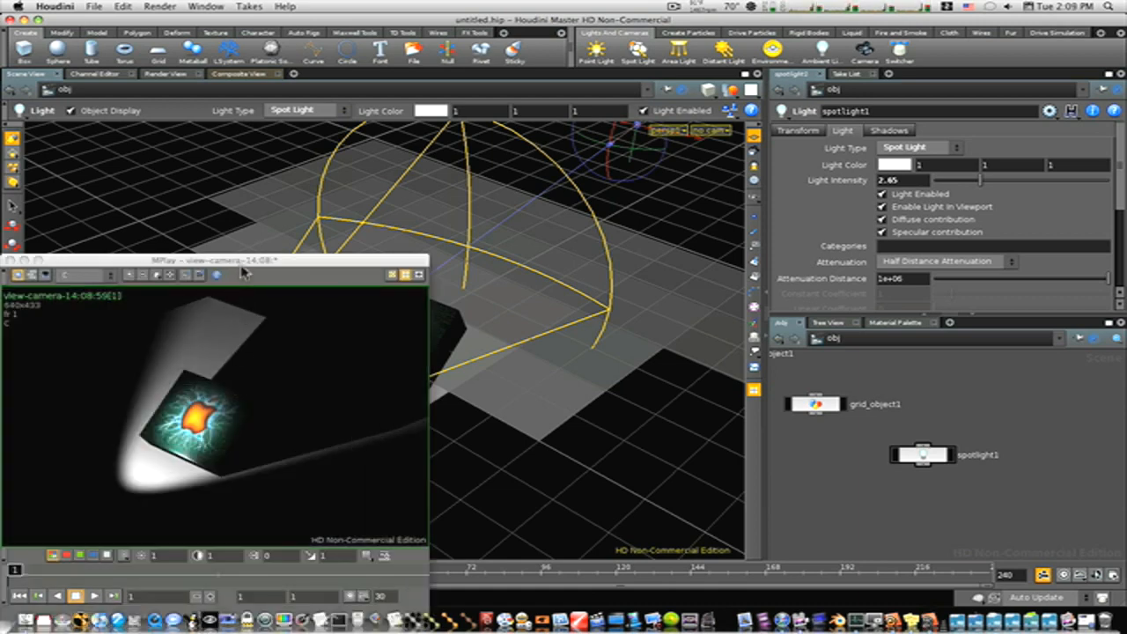
Move the MPlay render into view, close it and tumble the Scene View.
{"action": "mouse_move", "coordinate": [268, 302]}
{"action": "left_mouse_down"}
{"action": "mouse_move", "coordinate": [330, 238]}
{"action": "mouse_move", "coordinate": [549, 144]}
{"action": "left_mouse_up"}
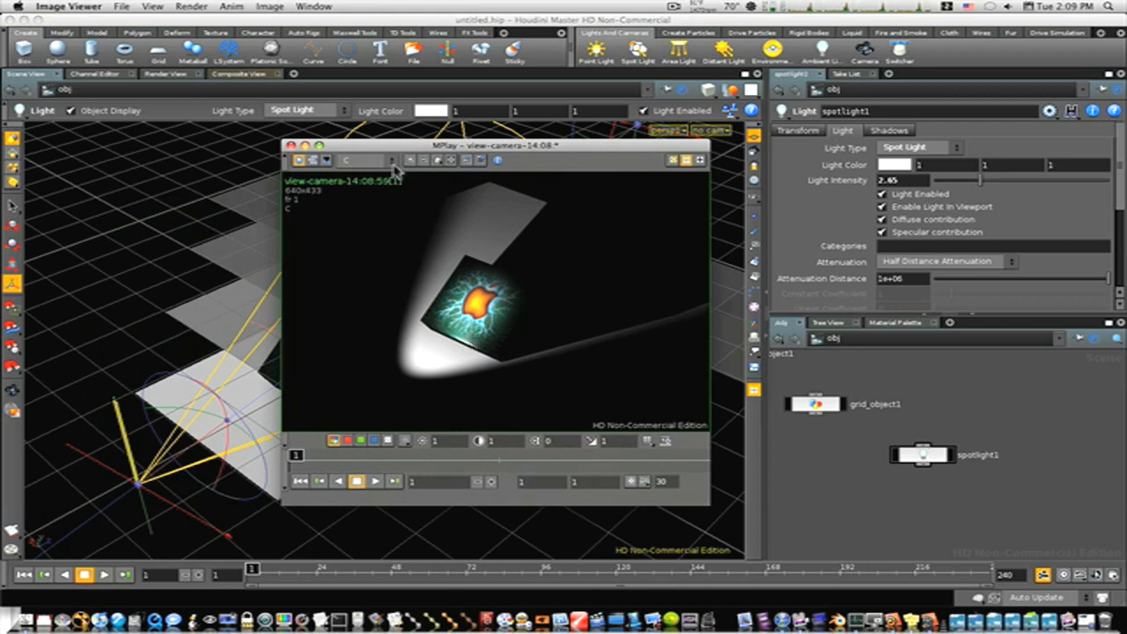
{"action": "left_click", "coordinate": [292, 145]}
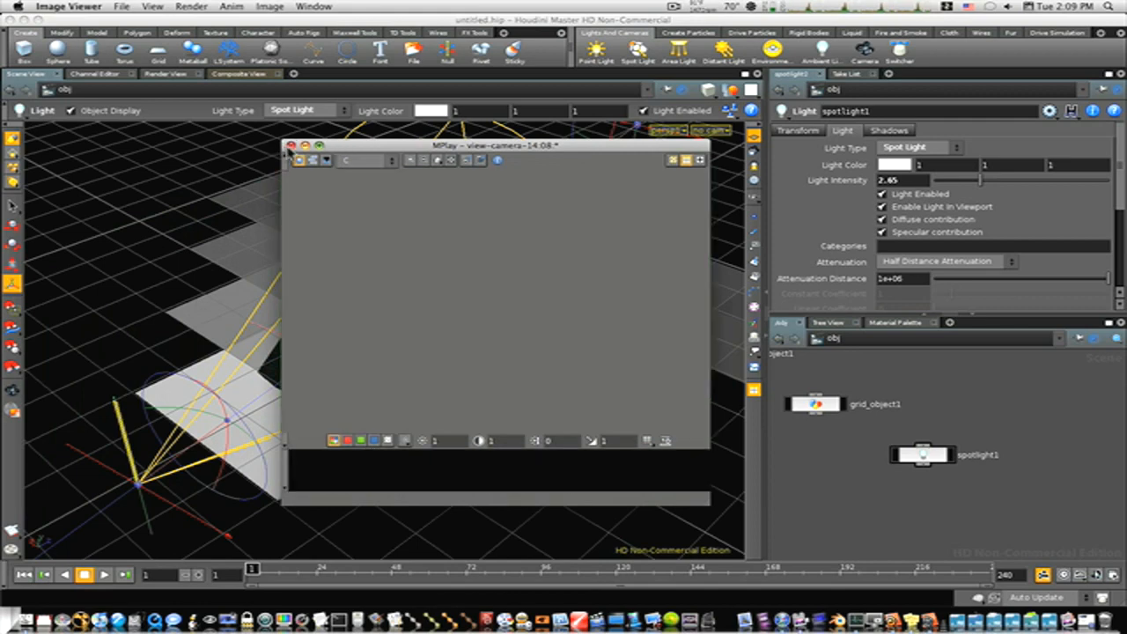
{"action": "left_click_drag", "start_coordinate": [323, 297], "coordinate": [195, 251]}
Start a new empty scene, discarding unsaved changes.
{"action": "key", "text": "Return"}
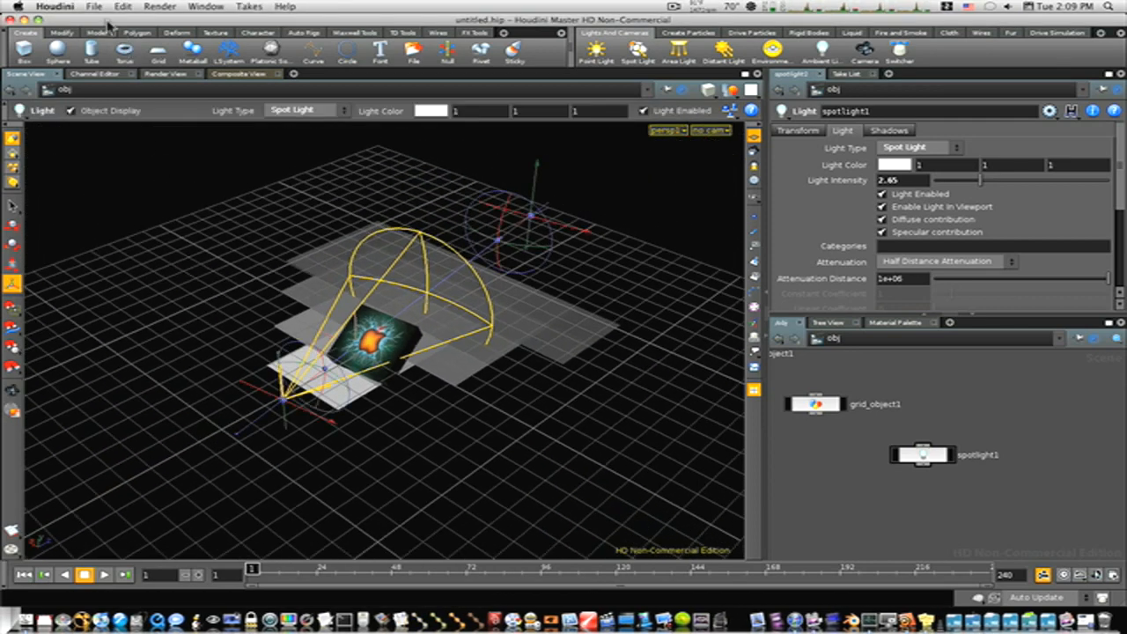
{"action": "left_click", "coordinate": [95, 6]}
{"action": "left_click", "coordinate": [101, 23]}
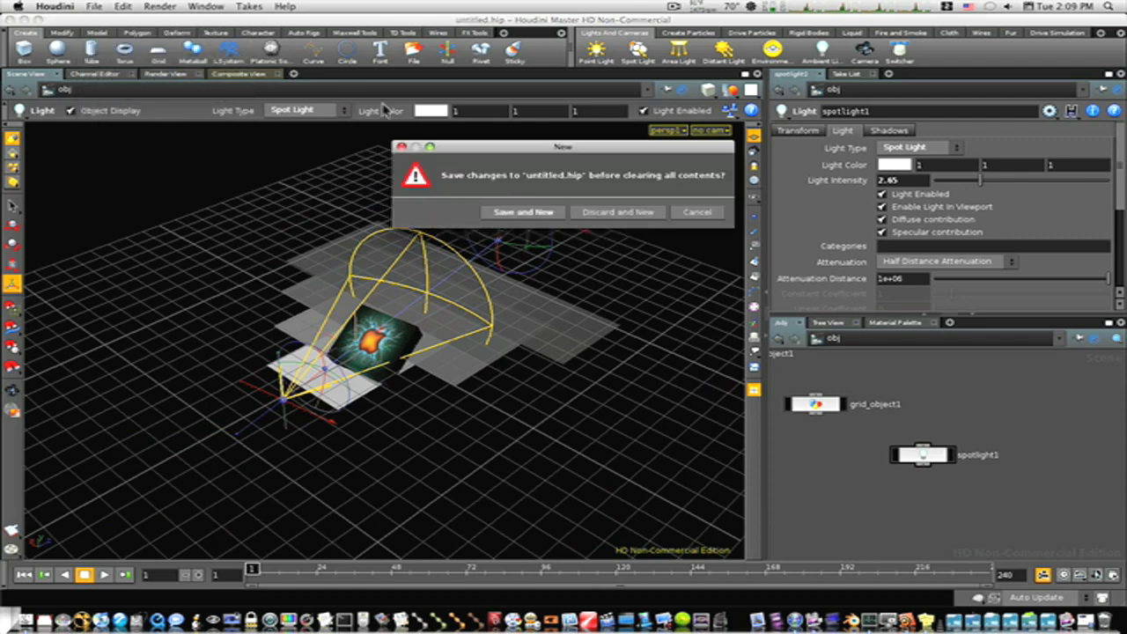
{"action": "left_click", "coordinate": [602, 212]}
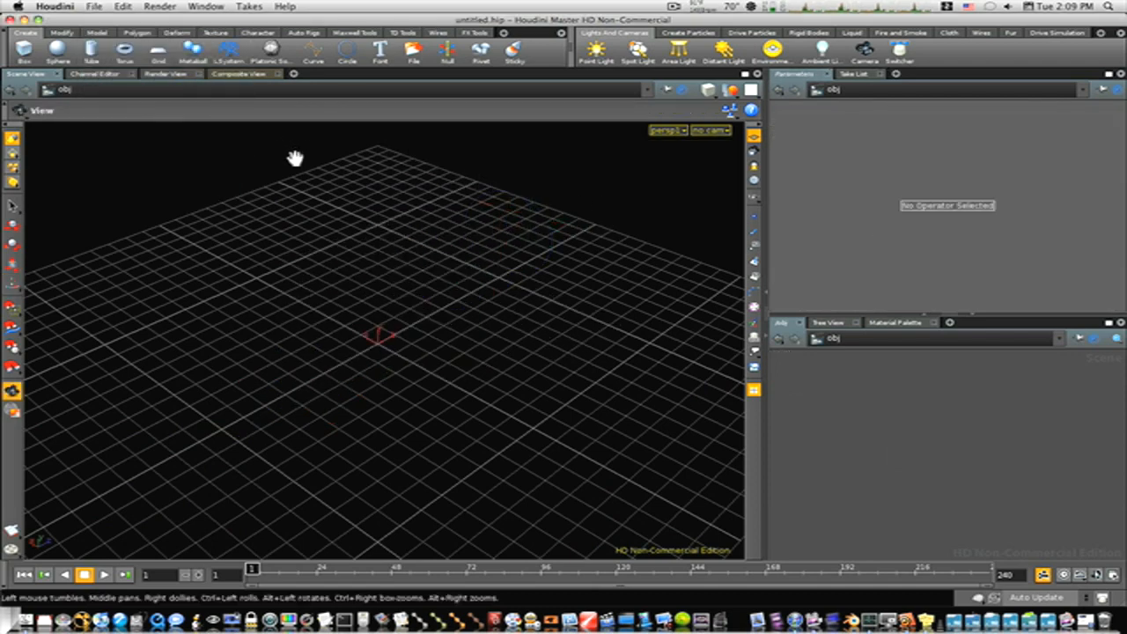
Create a box object at the origin and dolly in on it.
{"action": "left_click", "coordinate": [23, 50]}
{"action": "key", "text": "Return"}
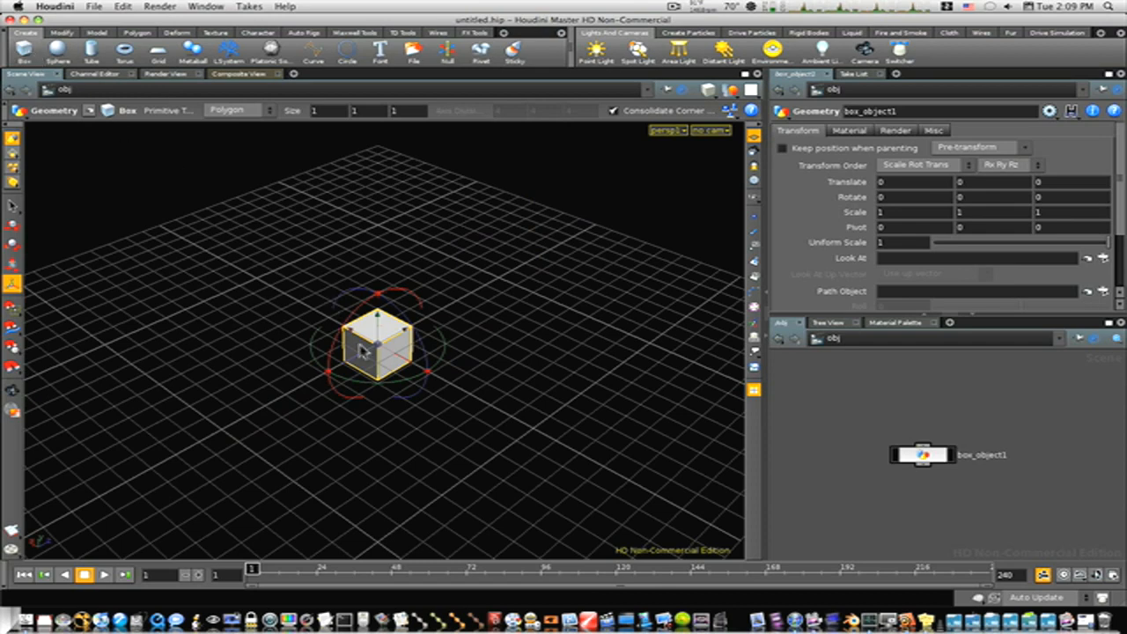
{"action": "mouse_move", "coordinate": [360, 350]}
{"action": "right_mouse_down", "text": "alt"}
{"action": "mouse_move", "coordinate": [415, 397]}
{"action": "mouse_move", "coordinate": [767, 410]}
{"action": "mouse_move", "coordinate": [742, 431]}
{"action": "right_mouse_up", "text": "alt"}
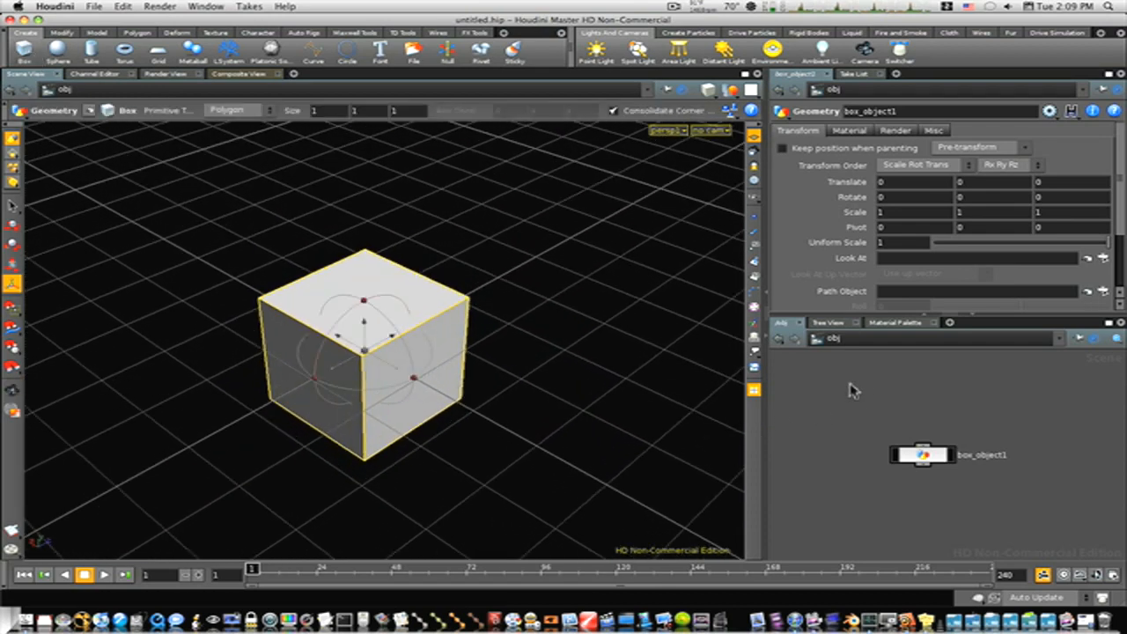
{"action": "left_click", "coordinate": [832, 338]}
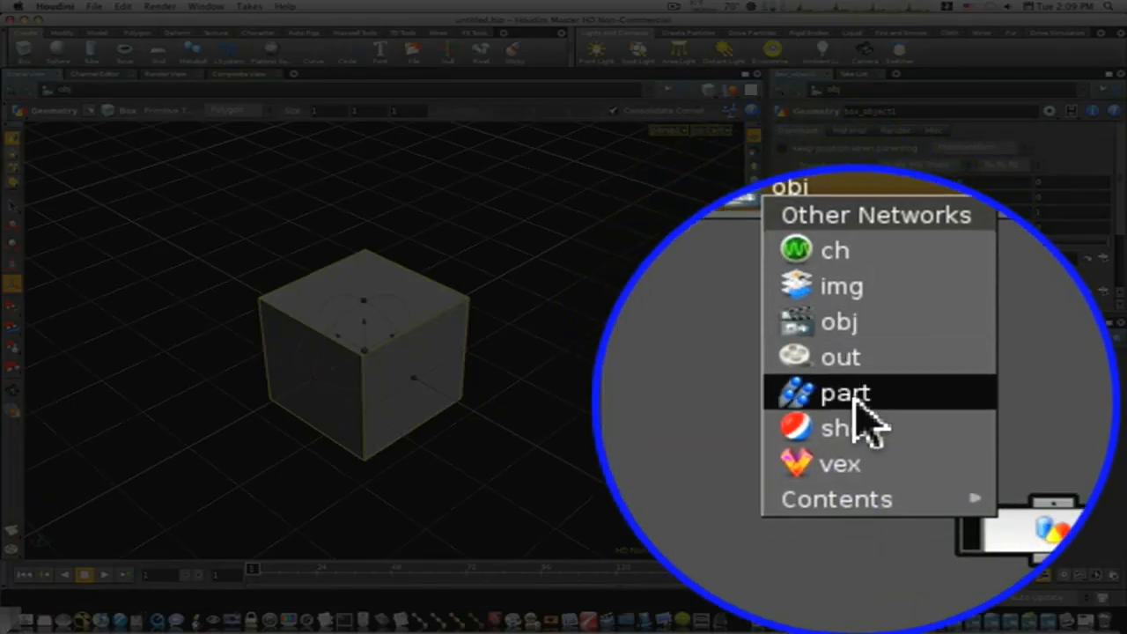
Place a VEX Super Material node, v_supermat1, in the shop network.
{"action": "left_click", "coordinate": [838, 412]}
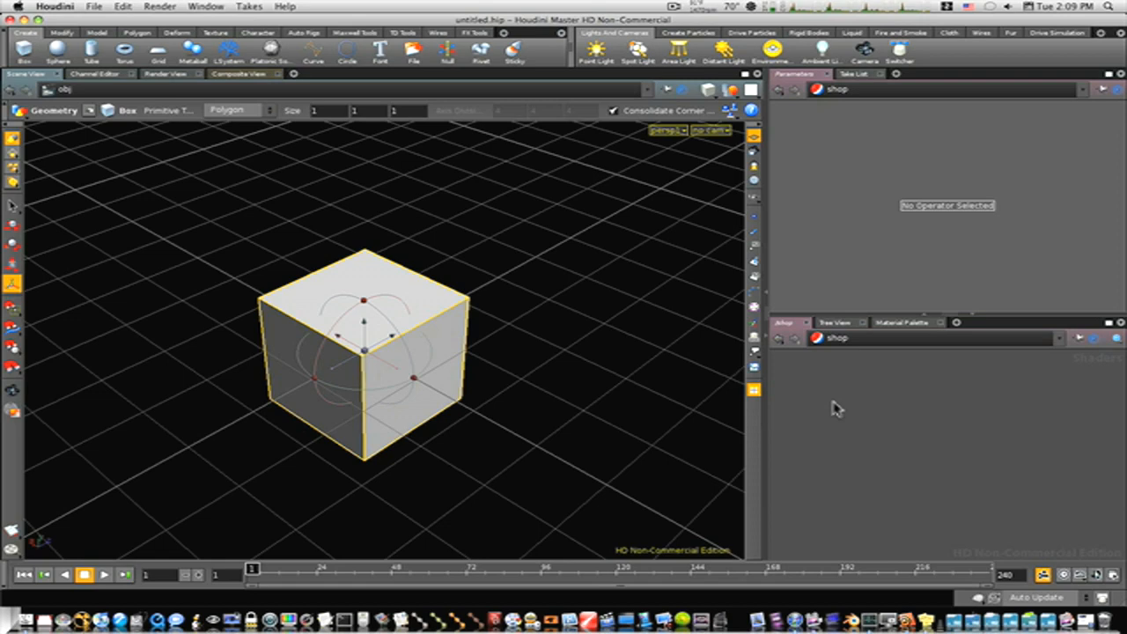
{"action": "key", "text": "Tab"}
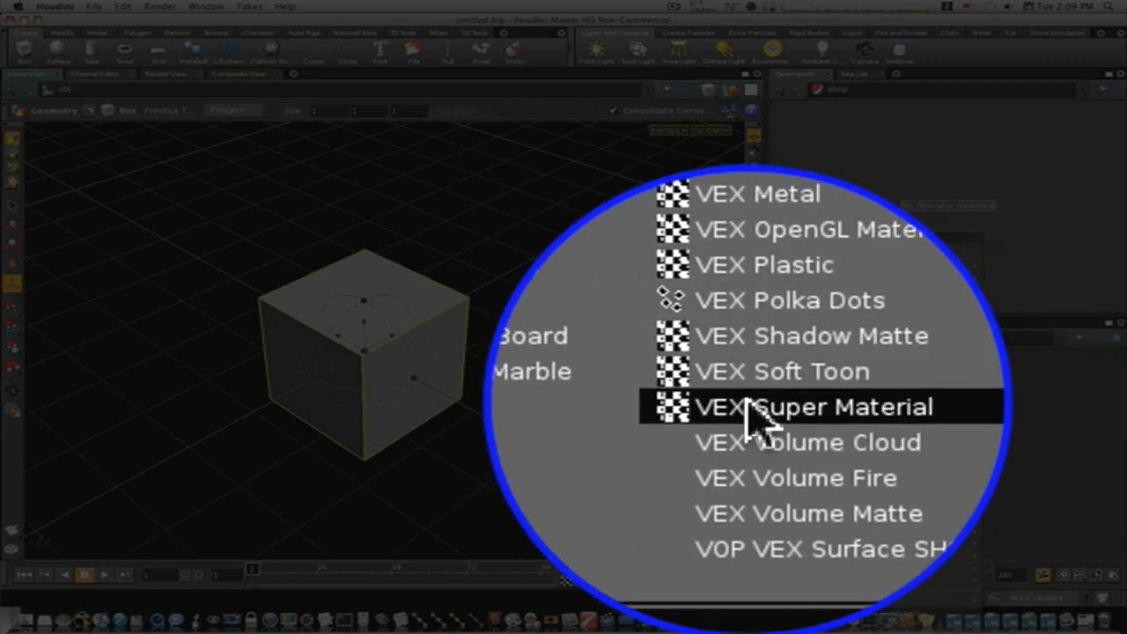
{"action": "left_click", "coordinate": [750, 410]}
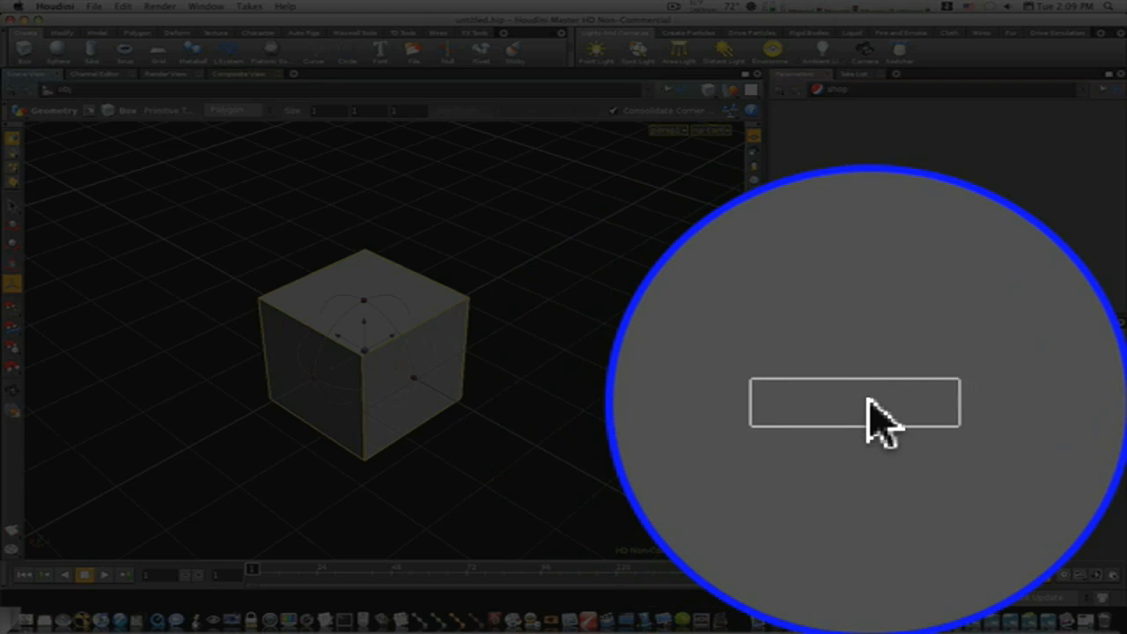
{"action": "left_click", "coordinate": [924, 443]}
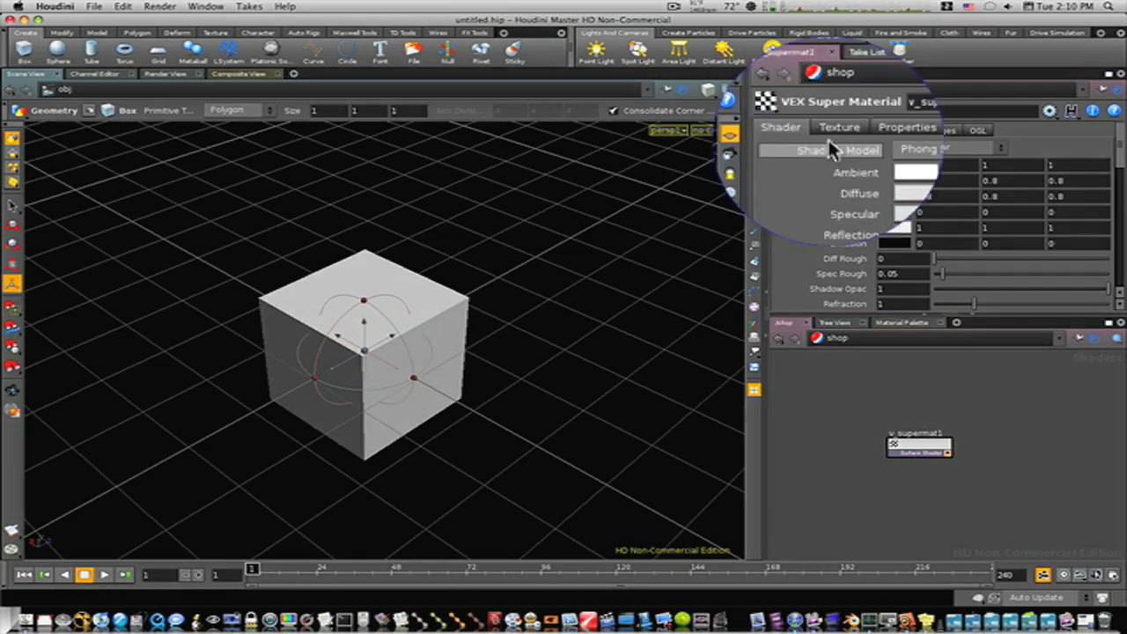
Set the material's diffuse map to Power.jpg from the Apple Wallpaper/Pics folder.
{"action": "left_click", "coordinate": [836, 130]}
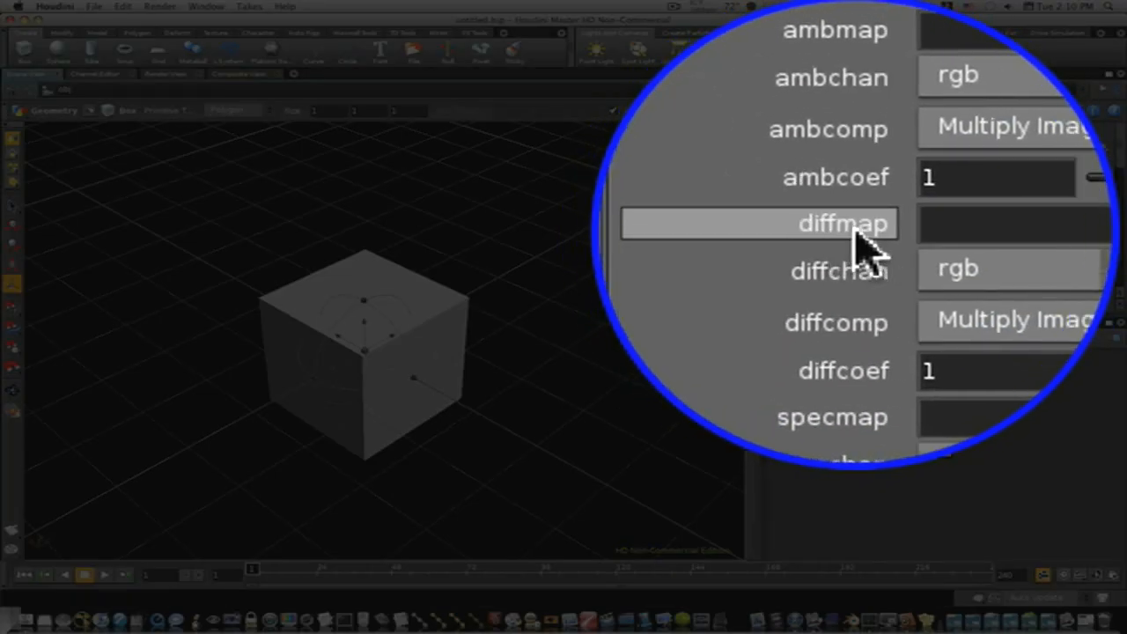
{"action": "left_click", "coordinate": [1102, 213]}
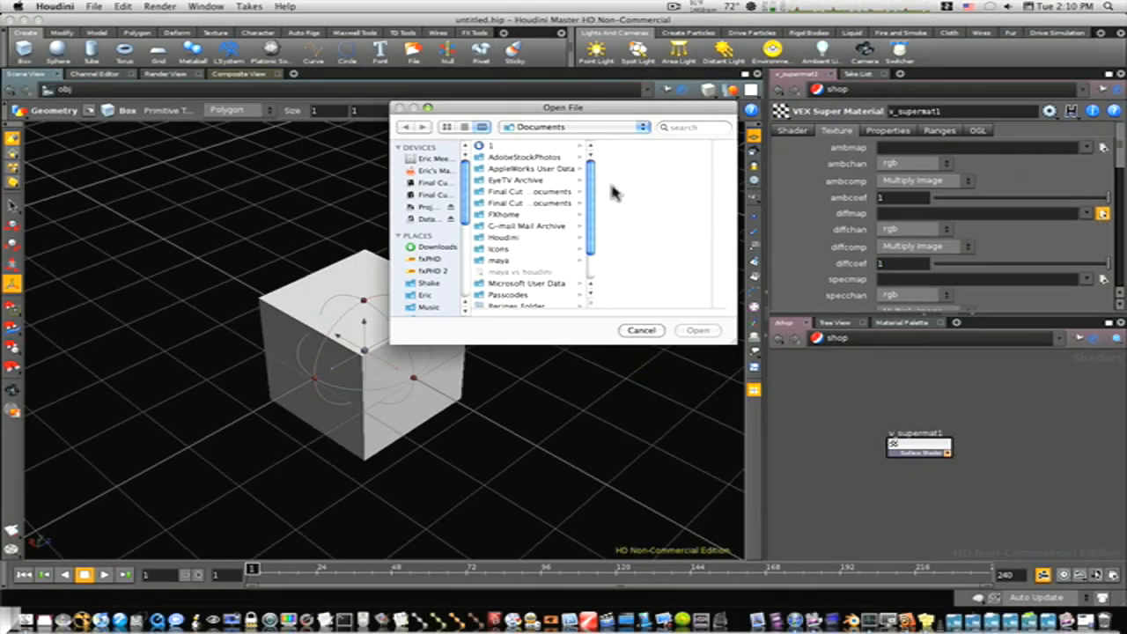
{"action": "left_click", "coordinate": [431, 183]}
{"action": "left_click", "coordinate": [436, 194]}
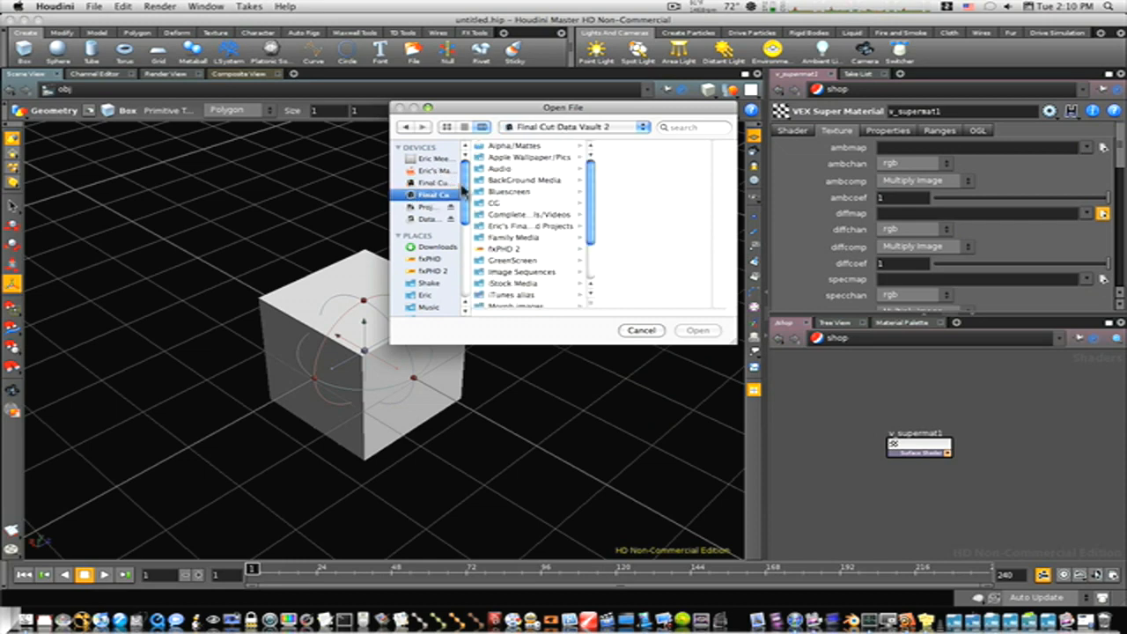
{"action": "left_click", "coordinate": [526, 156]}
{"action": "left_click_drag", "start_coordinate": [714, 172], "coordinate": [711, 308]}
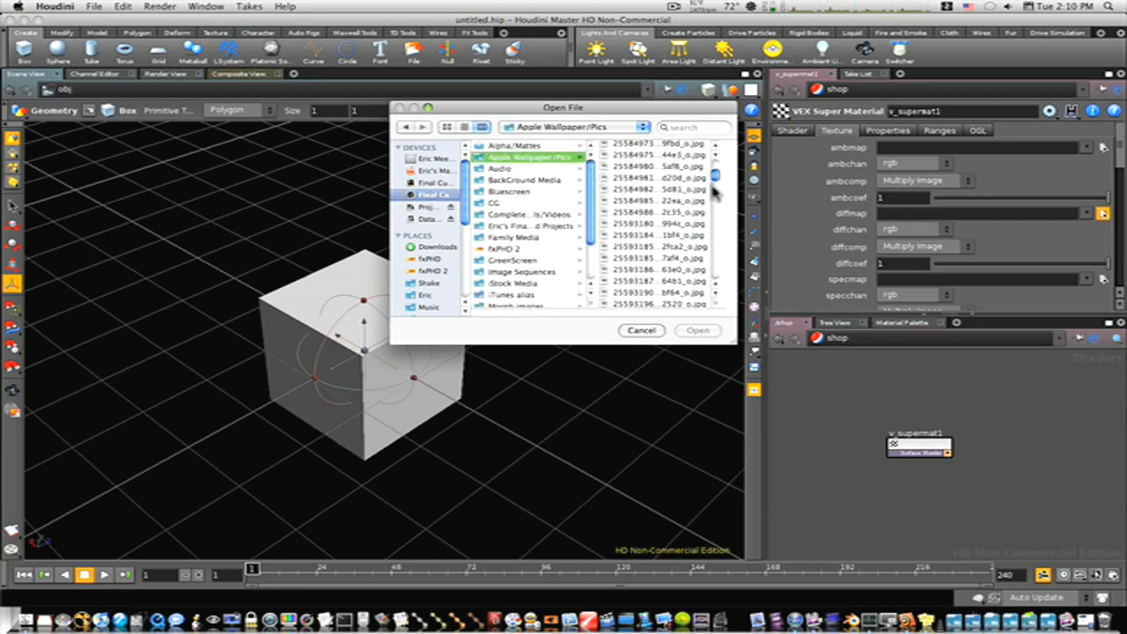
{"action": "left_click", "coordinate": [652, 210]}
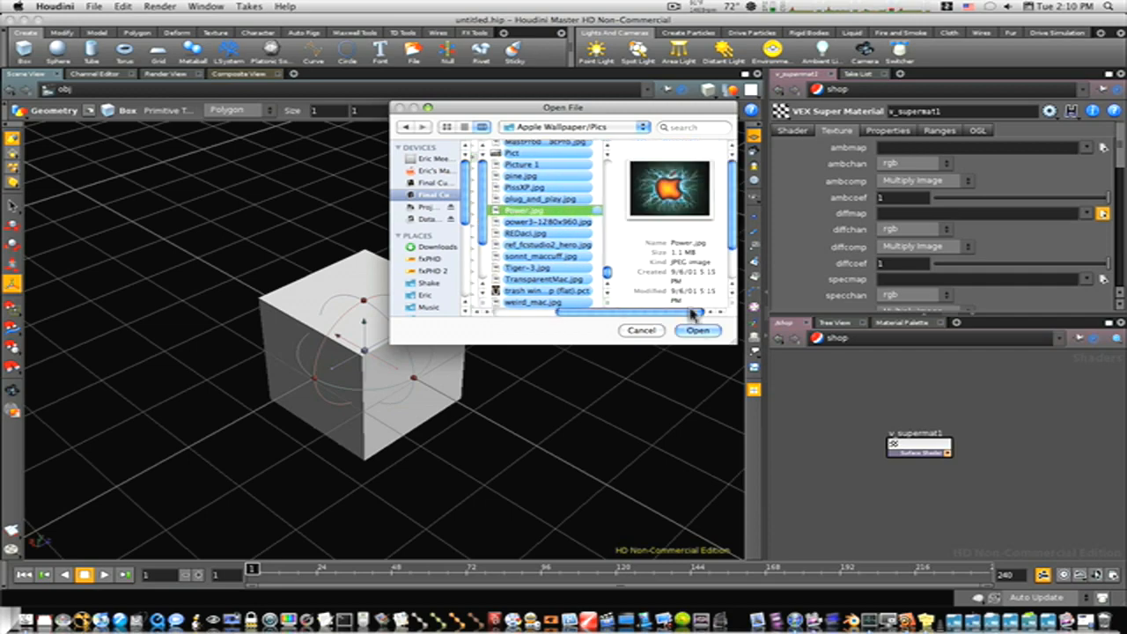
{"action": "left_click", "coordinate": [698, 330]}
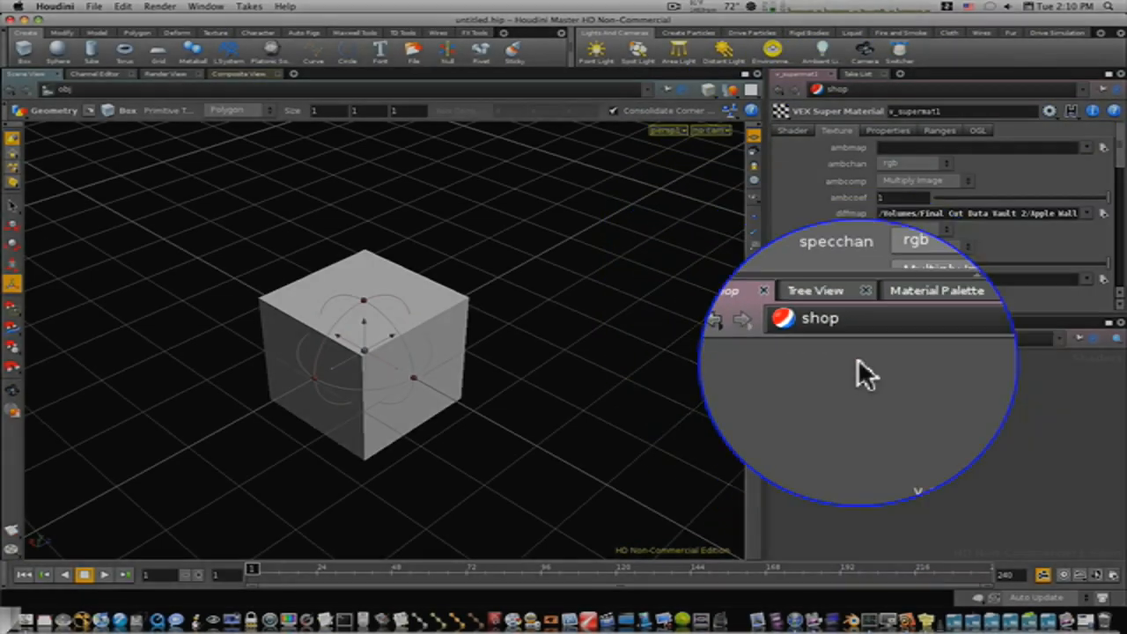
{"action": "right_click", "coordinate": [832, 352]}
Dive into box_object1's geometry network and move box1 higher.
{"action": "key", "text": "Escape"}
{"action": "key", "text": "u"}
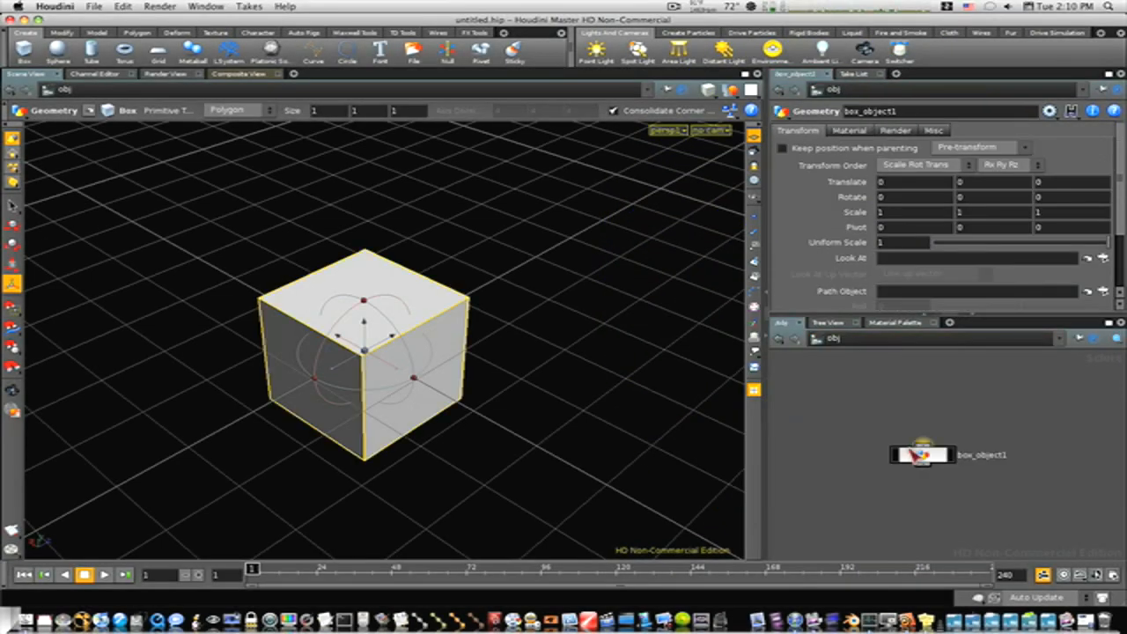
{"action": "double_click", "coordinate": [926, 457]}
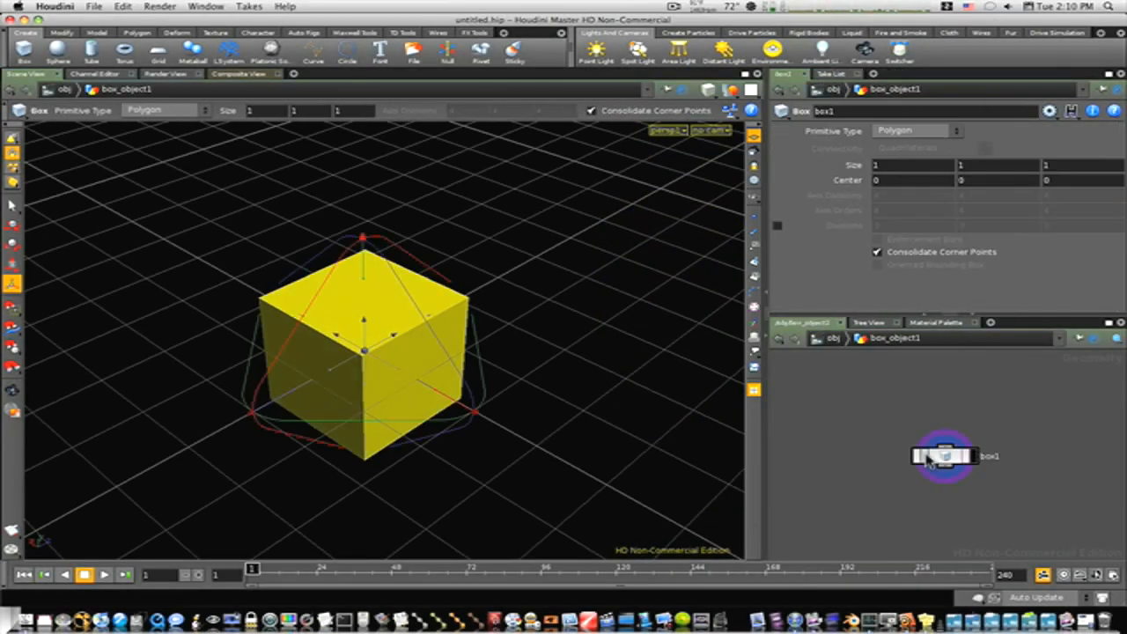
{"action": "left_click_drag", "start_coordinate": [944, 459], "coordinate": [851, 388]}
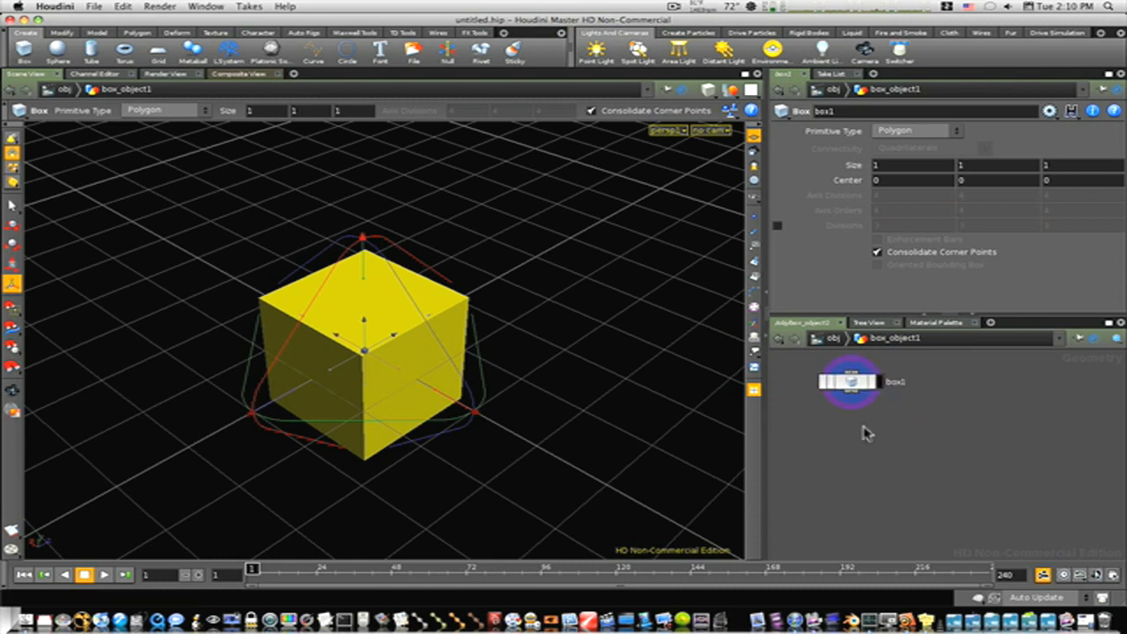
Add a Material node, material1, below box1.
{"action": "key", "text": "Tab"}
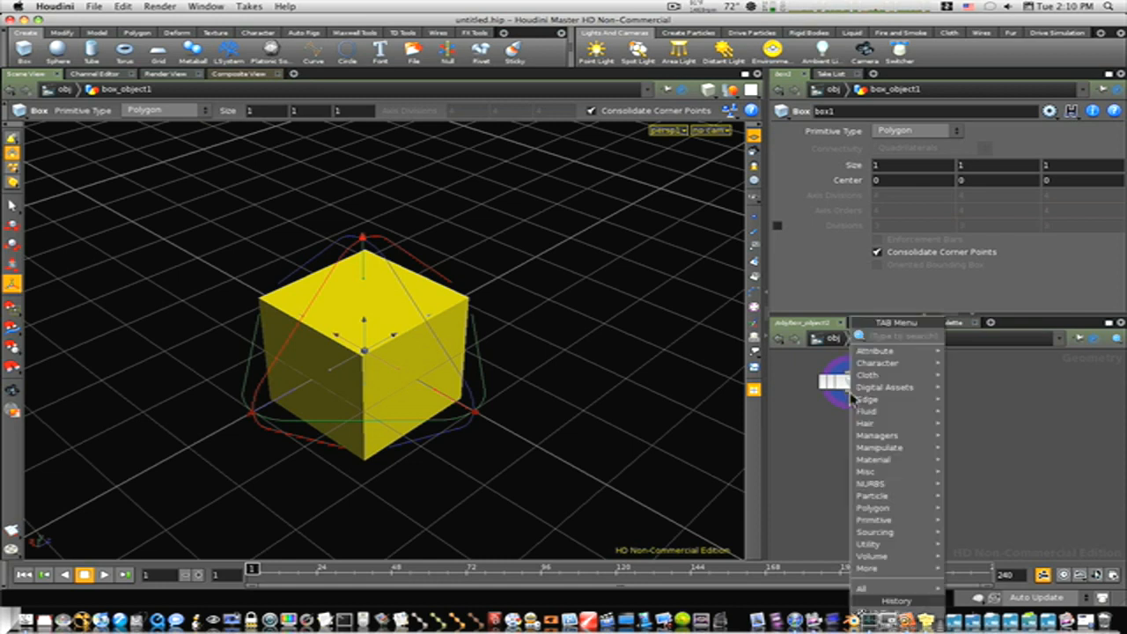
{"action": "type", "text": "Magnet"}
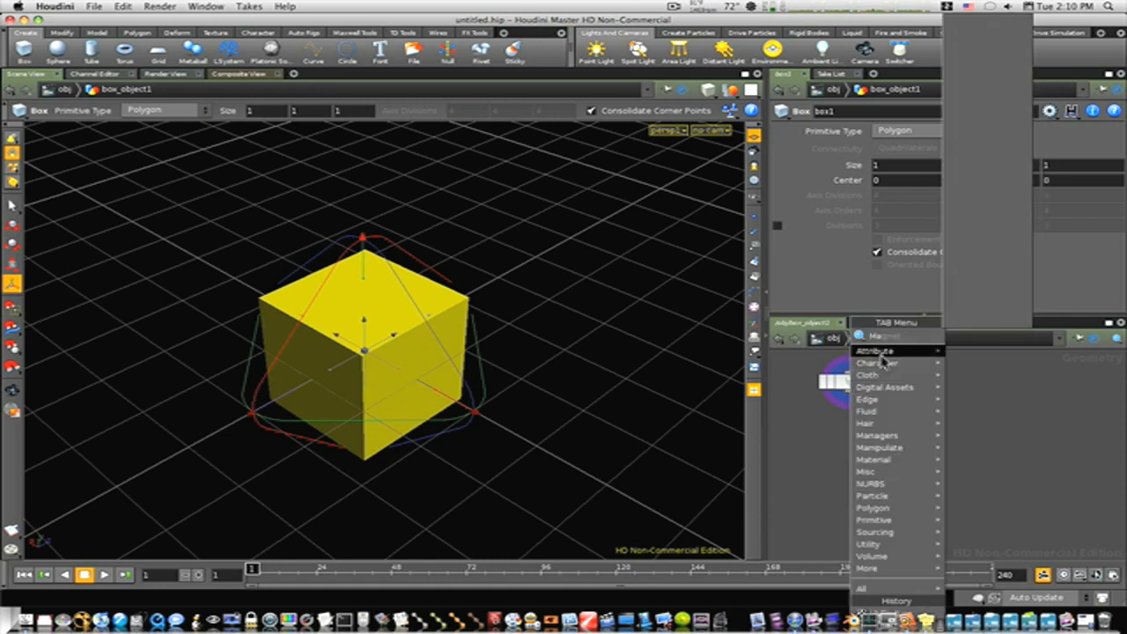
{"action": "left_click", "coordinate": [806, 488]}
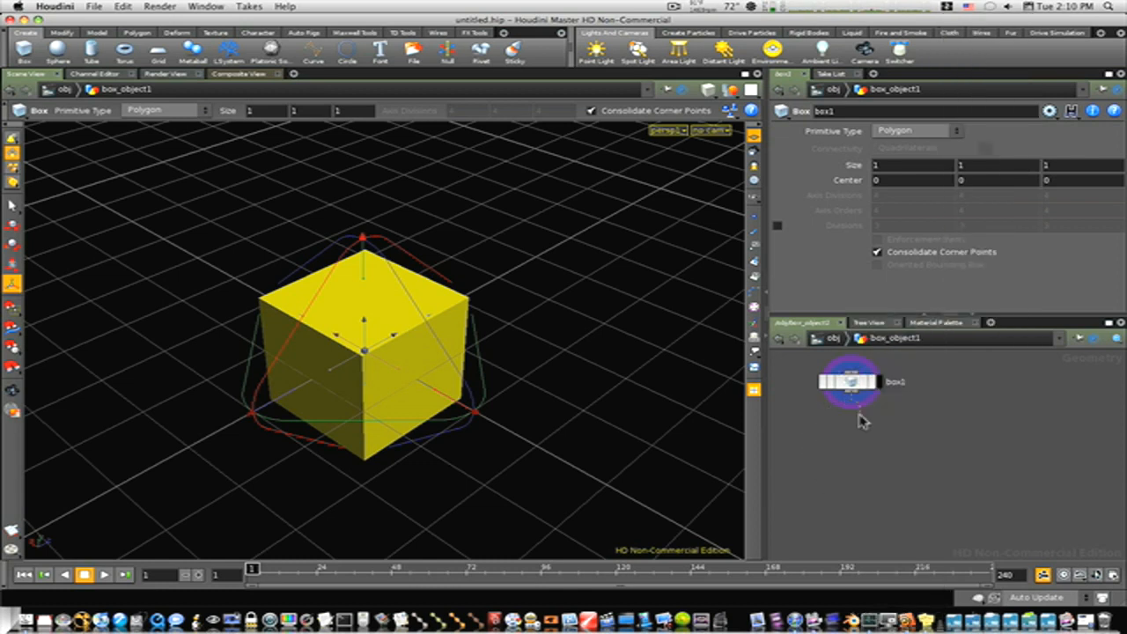
{"action": "key", "text": "Tab"}
{"action": "type", "text": "magnet"}
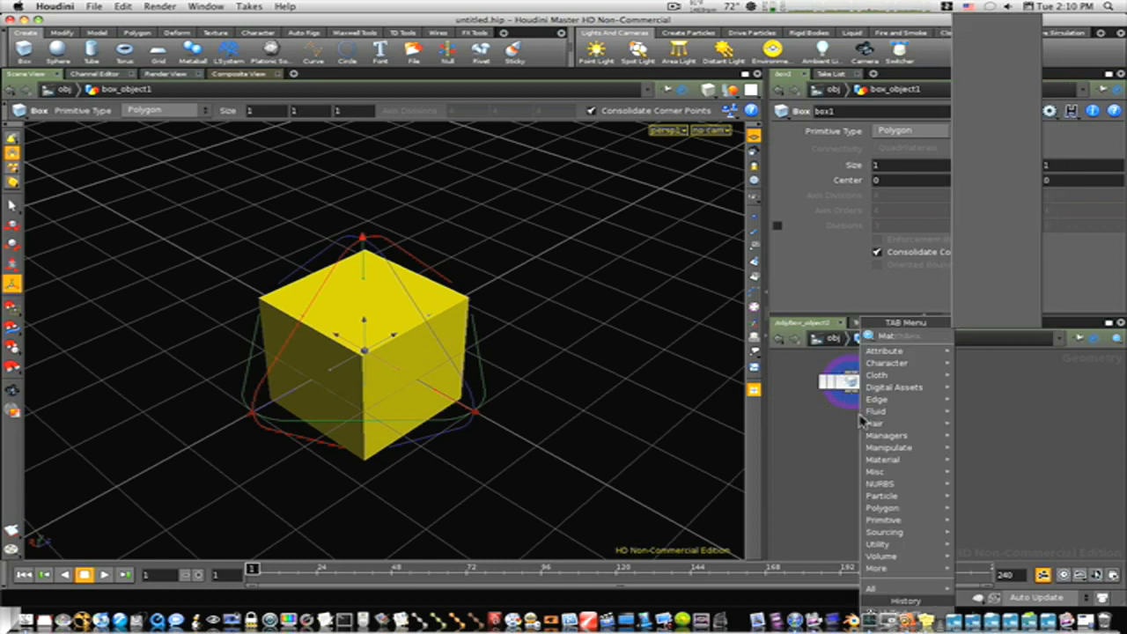
{"action": "key", "text": "Escape"}
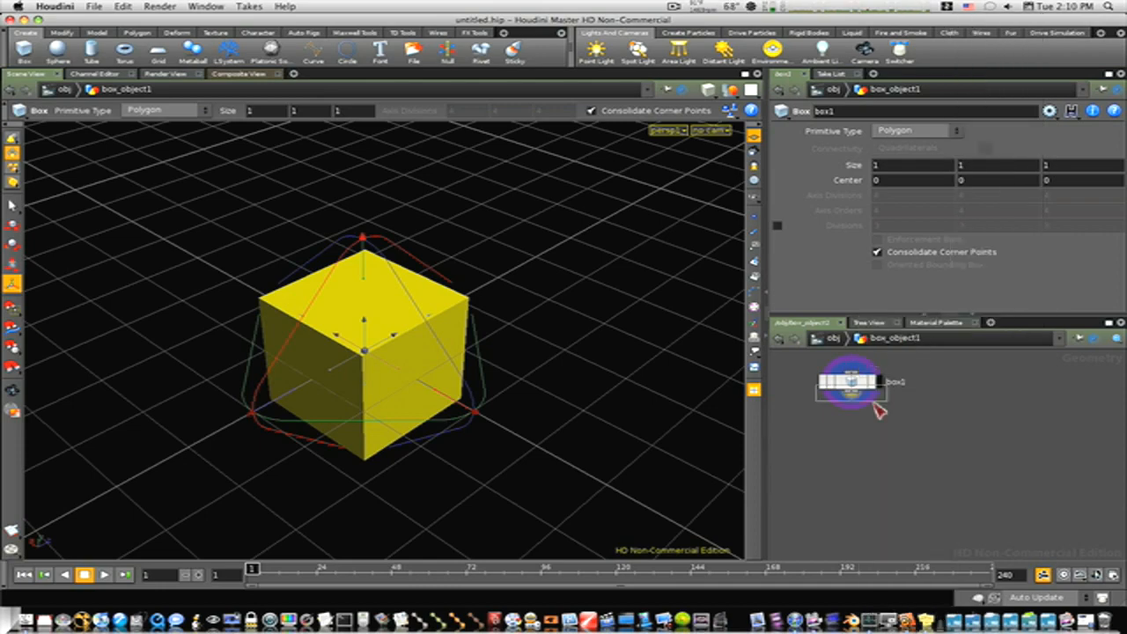
{"action": "left_click", "coordinate": [851, 444]}
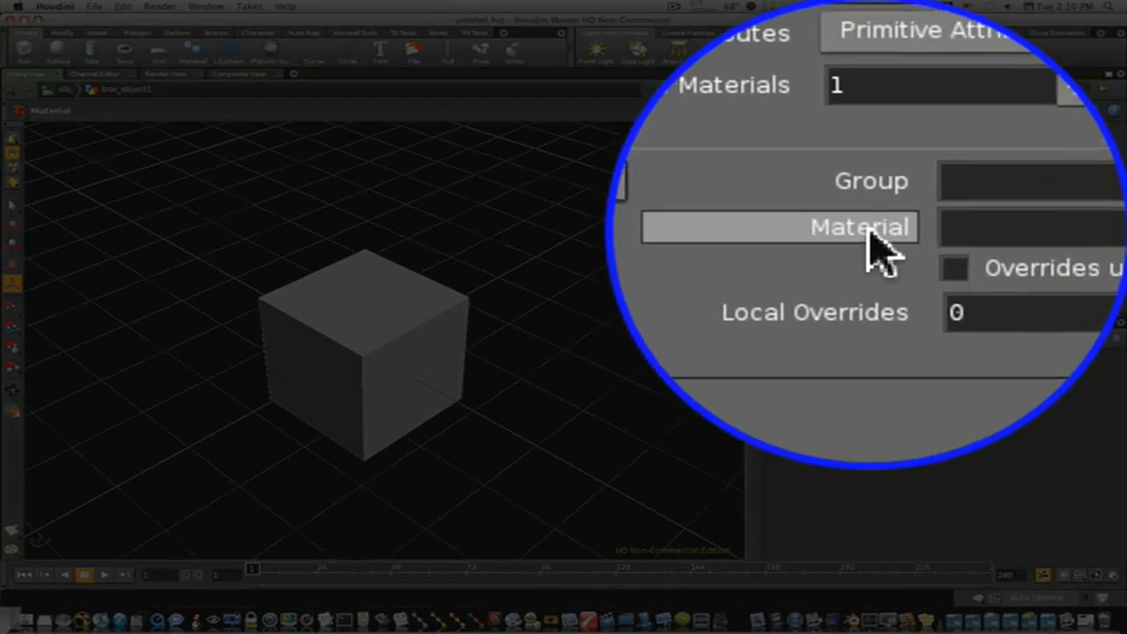
Point material1's Material parameter at /shop/v_supermat1.
{"action": "left_click", "coordinate": [1113, 197]}
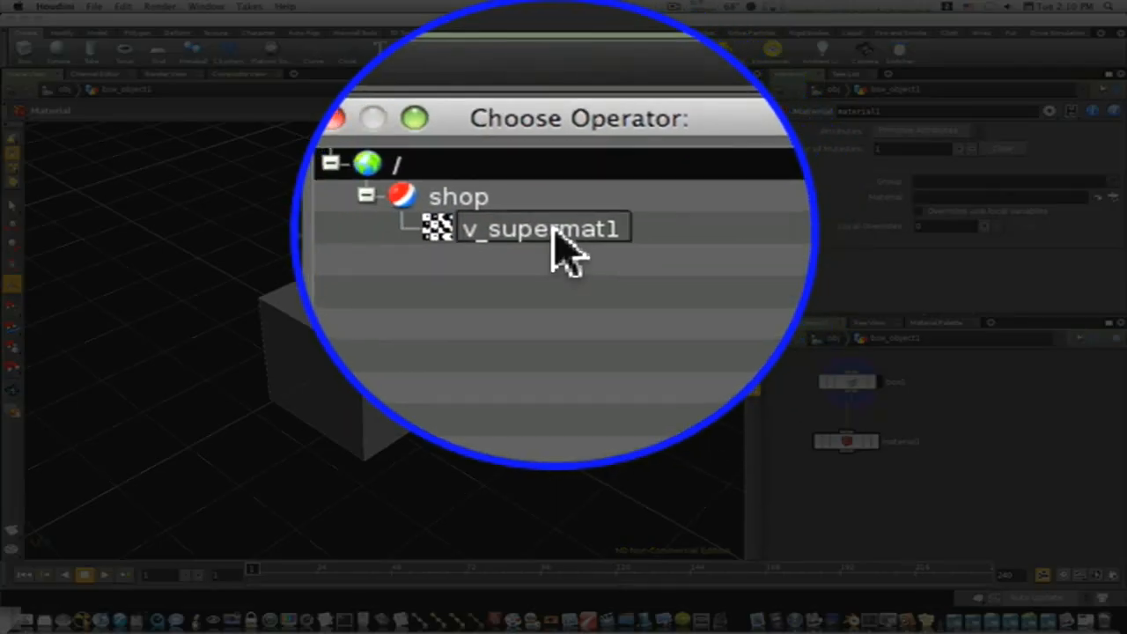
{"action": "left_click", "coordinate": [554, 147]}
{"action": "left_click", "coordinate": [523, 344]}
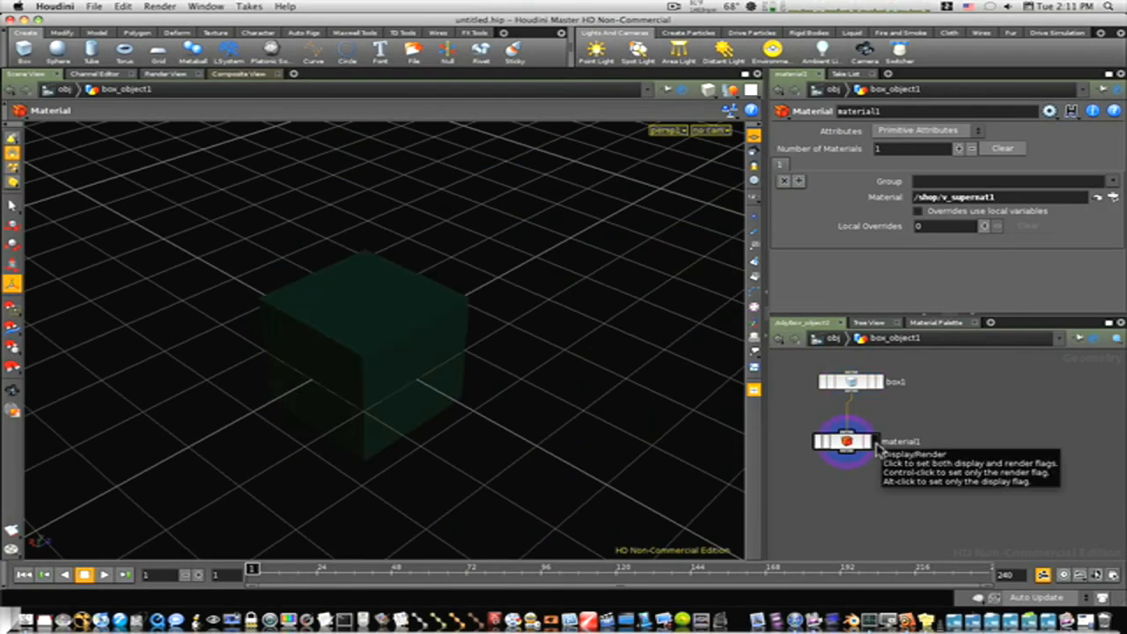
Dolly on the cube, then move material1 further below box1.
{"action": "key", "text": "Escape"}
{"action": "mouse_move", "coordinate": [406, 343]}
{"action": "right_mouse_down"}
{"action": "mouse_move", "coordinate": [604, 364]}
{"action": "mouse_move", "coordinate": [335, 322]}
{"action": "mouse_move", "coordinate": [590, 357]}
{"action": "mouse_move", "coordinate": [414, 322]}
{"action": "right_mouse_up"}
{"action": "key", "text": "Return"}
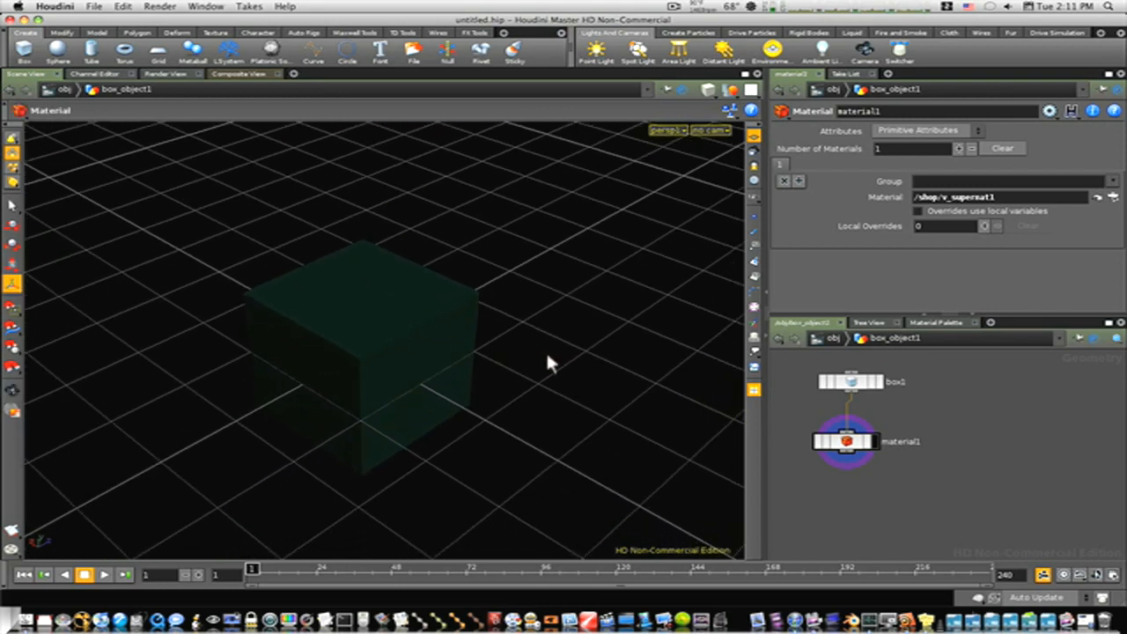
{"action": "left_click_drag", "start_coordinate": [850, 442], "coordinate": [854, 519]}
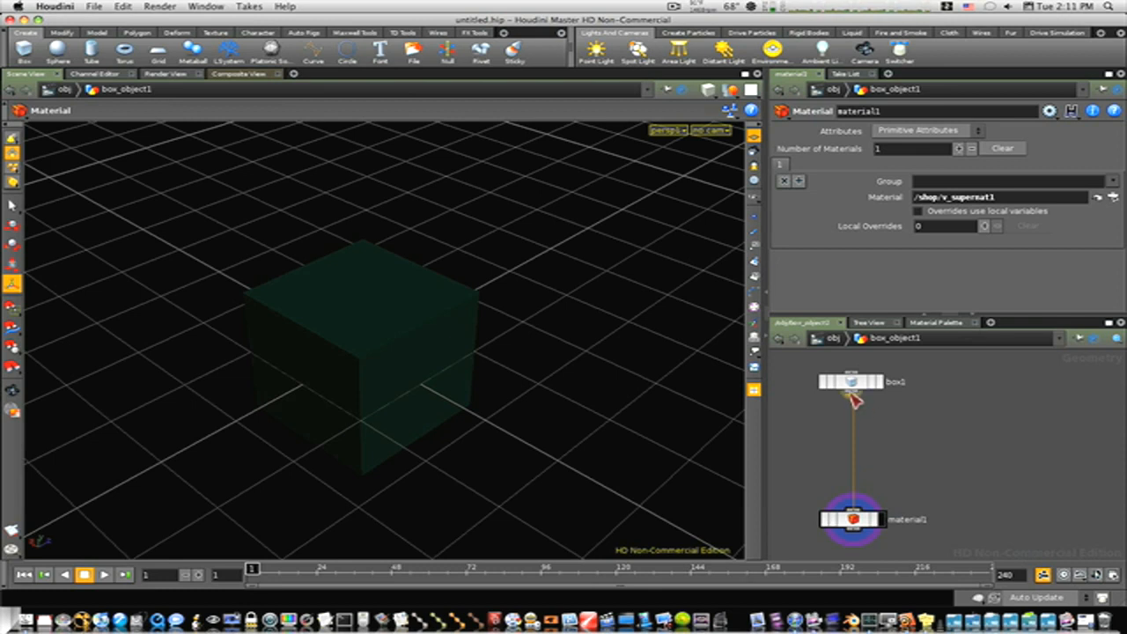
Insert a UVTexture node, texture1, between box1 and material1, then go up to obj.
{"action": "key", "text": "Tab"}
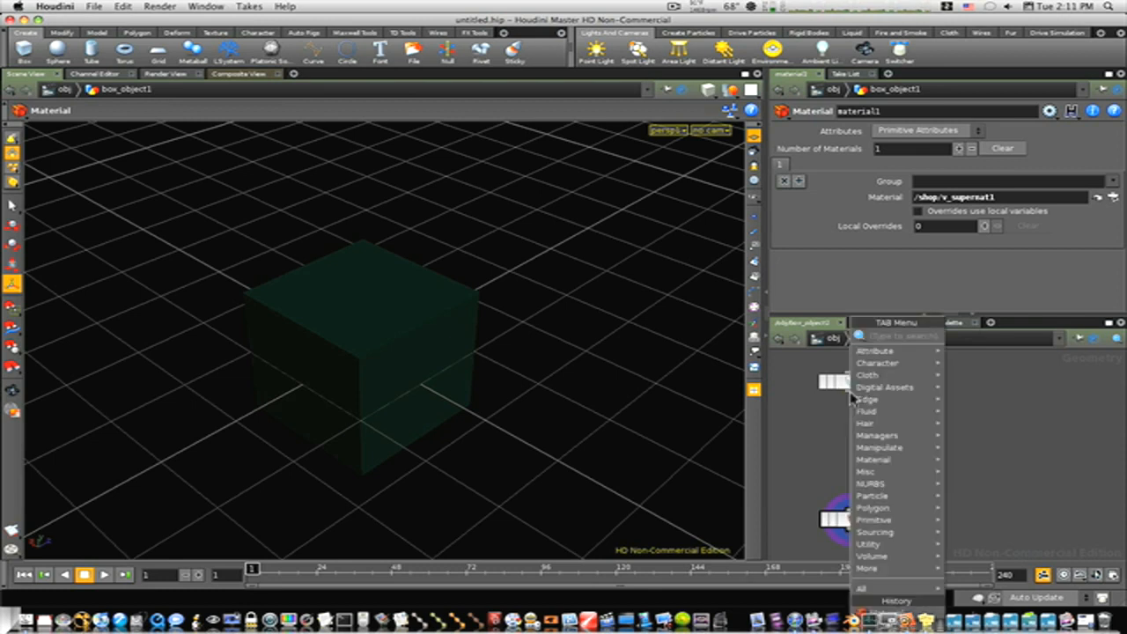
{"action": "type", "text": "uvte"}
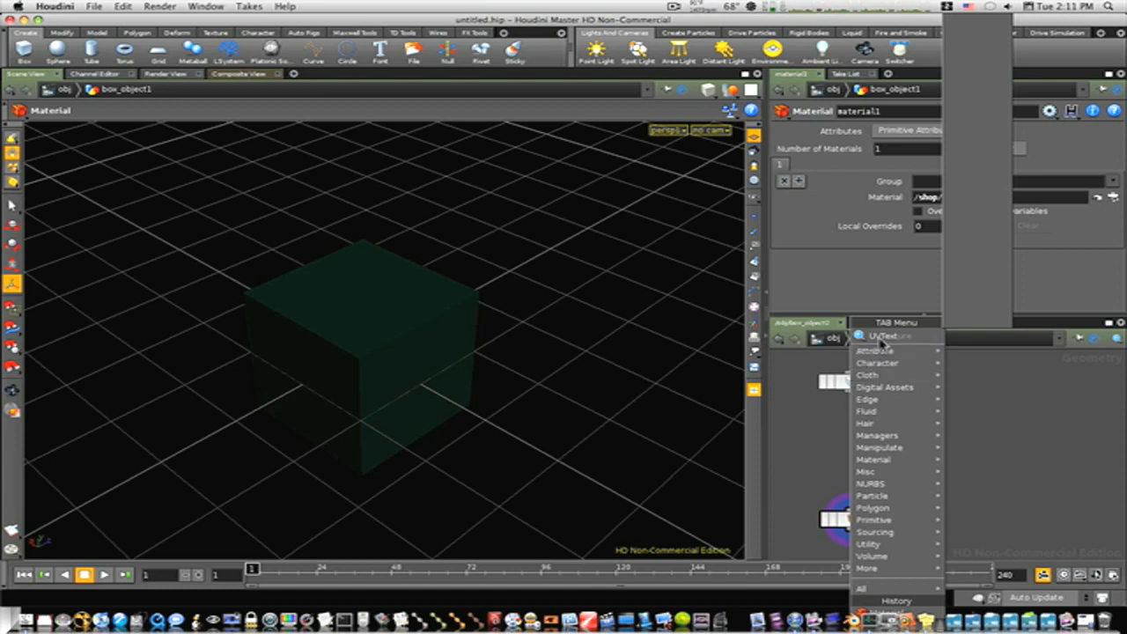
{"action": "key", "text": "Return"}
{"action": "left_click", "coordinate": [855, 437]}
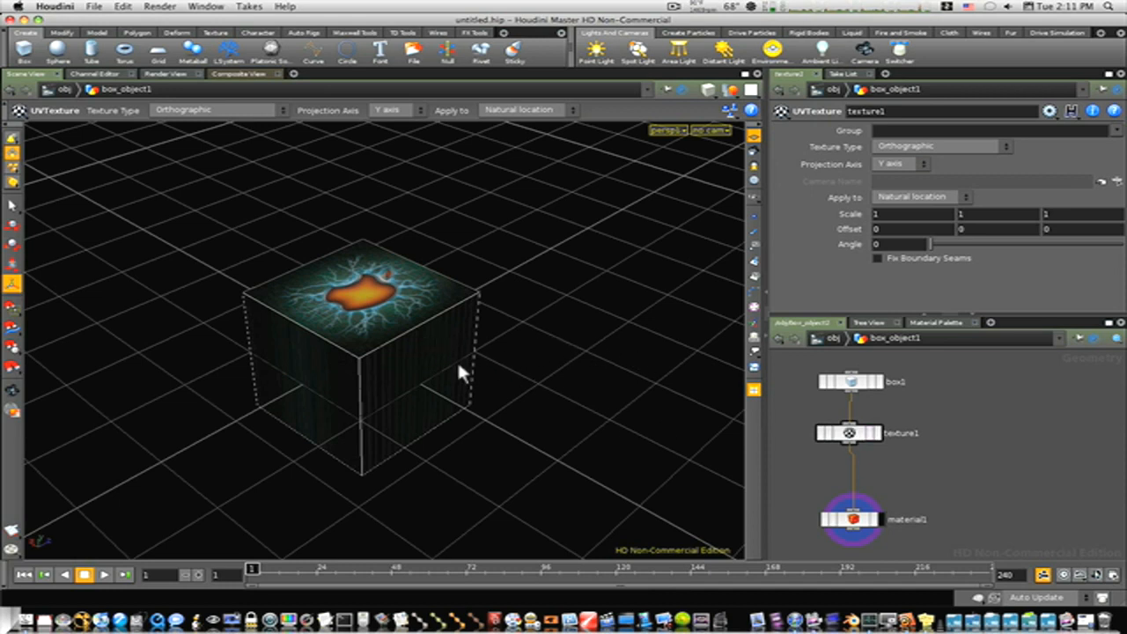
{"action": "left_click", "coordinate": [819, 339]}
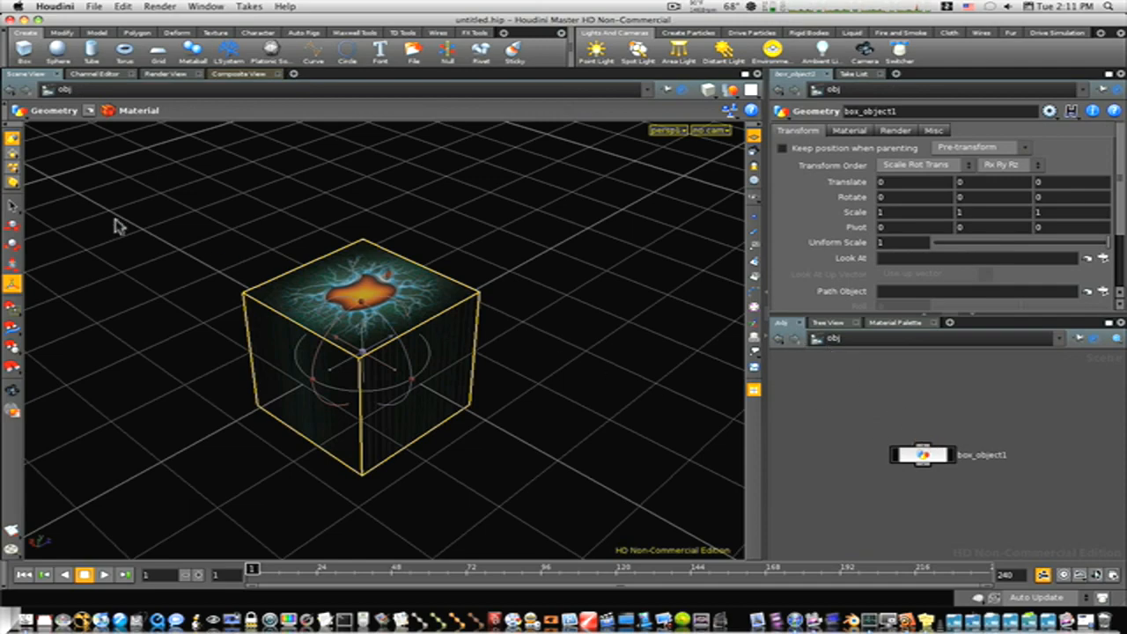
Squash the box into a thin slab with Scale Y about 0.21.
{"action": "left_click", "coordinate": [13, 205]}
{"action": "mouse_move", "coordinate": [133, 242]}
{"action": "left_mouse_down"}
{"action": "mouse_move", "coordinate": [470, 302]}
{"action": "mouse_move", "coordinate": [264, 256]}
{"action": "mouse_move", "coordinate": [264, 226]}
{"action": "mouse_move", "coordinate": [535, 292]}
{"action": "left_mouse_up"}
{"action": "key", "text": "s"}
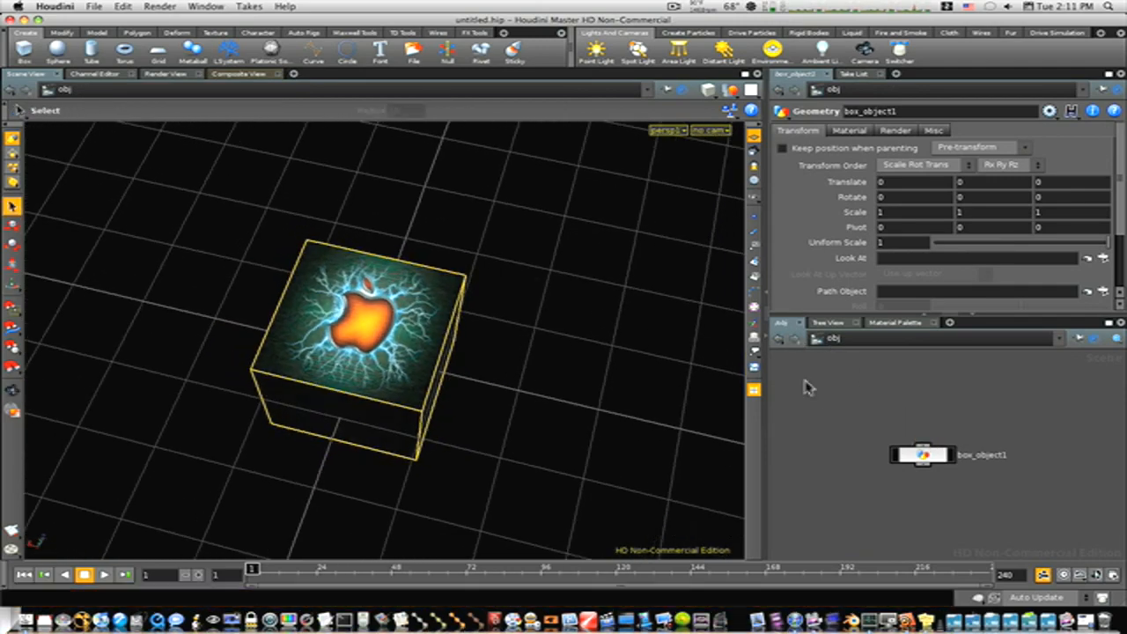
{"action": "left_click", "coordinate": [12, 284]}
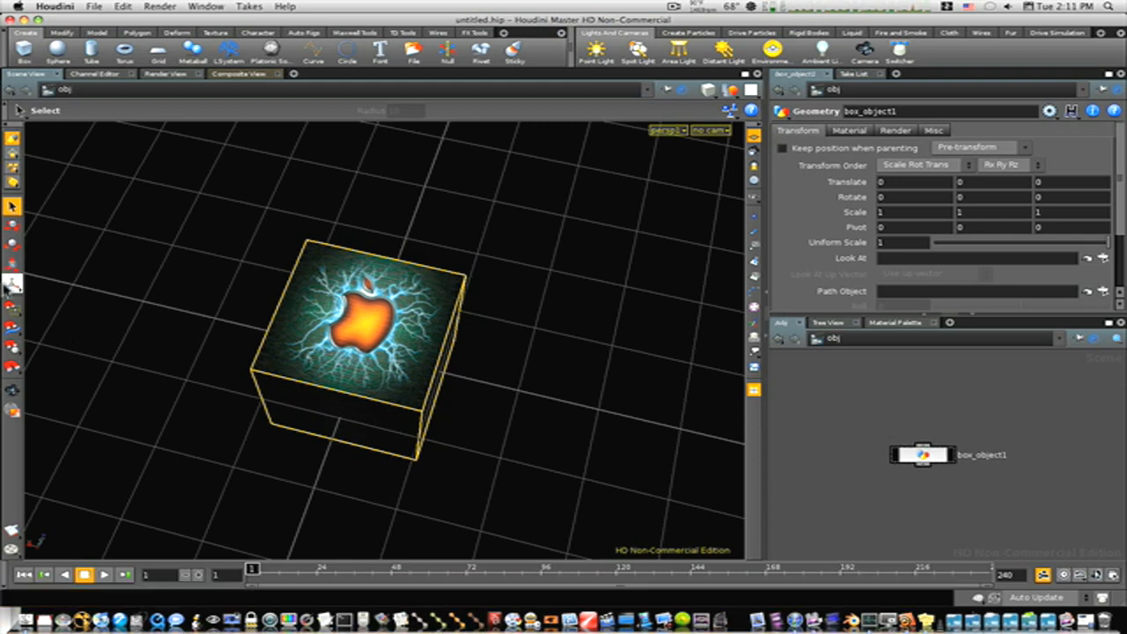
{"action": "left_click", "coordinate": [12, 262]}
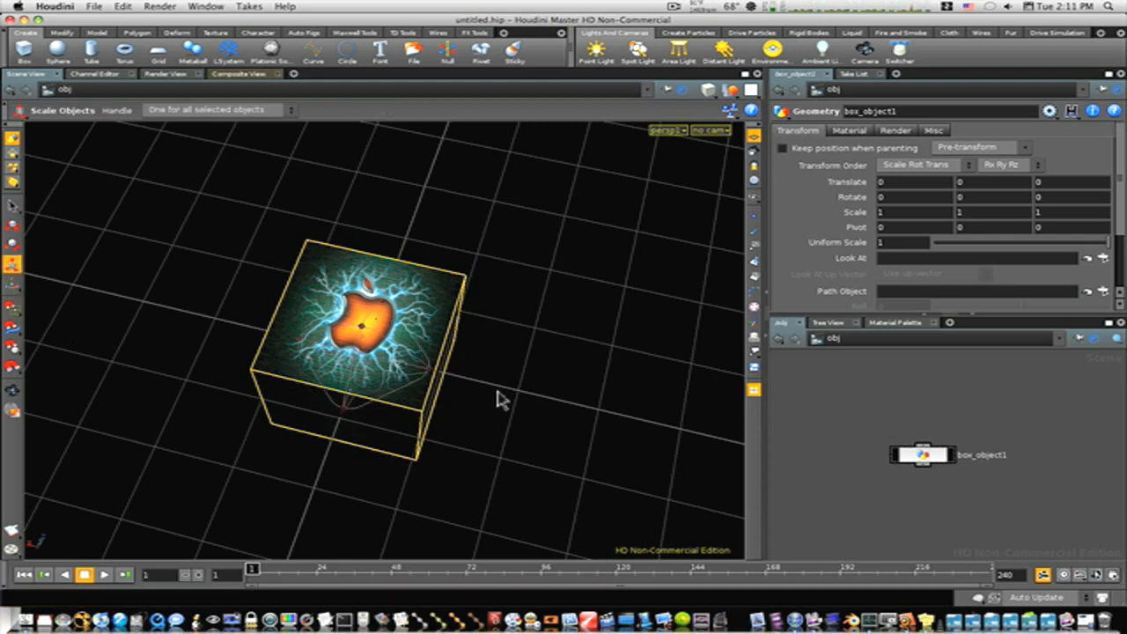
{"action": "mouse_move", "coordinate": [498, 397]}
{"action": "left_mouse_down"}
{"action": "mouse_move", "coordinate": [511, 382]}
{"action": "mouse_move", "coordinate": [456, 356]}
{"action": "left_mouse_up"}
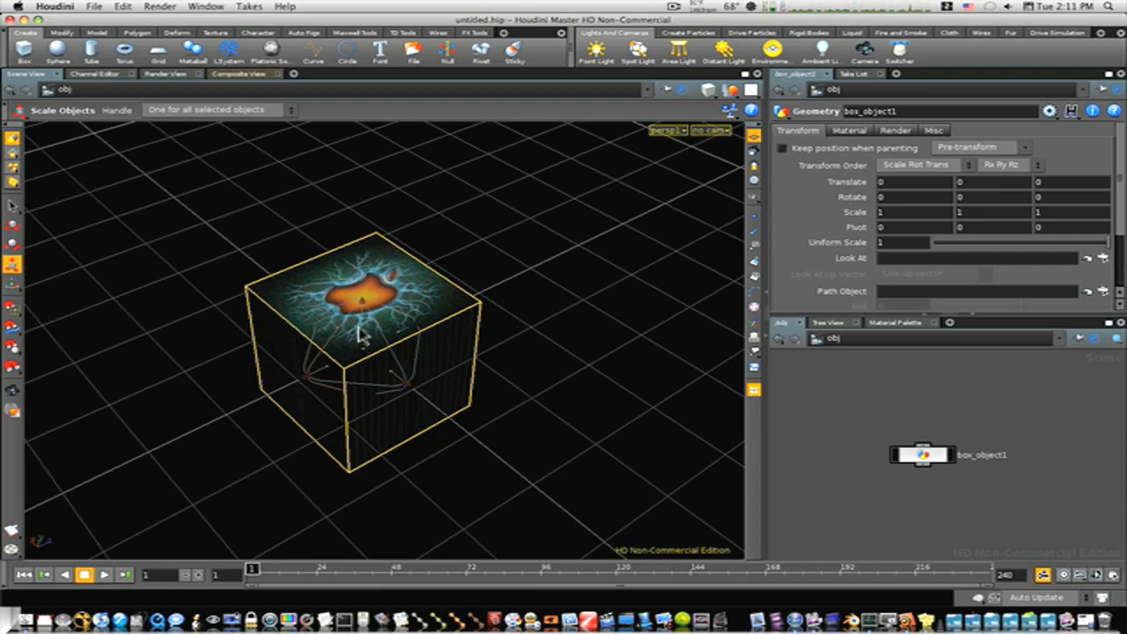
{"action": "left_click_drag", "start_coordinate": [362, 328], "coordinate": [364, 351]}
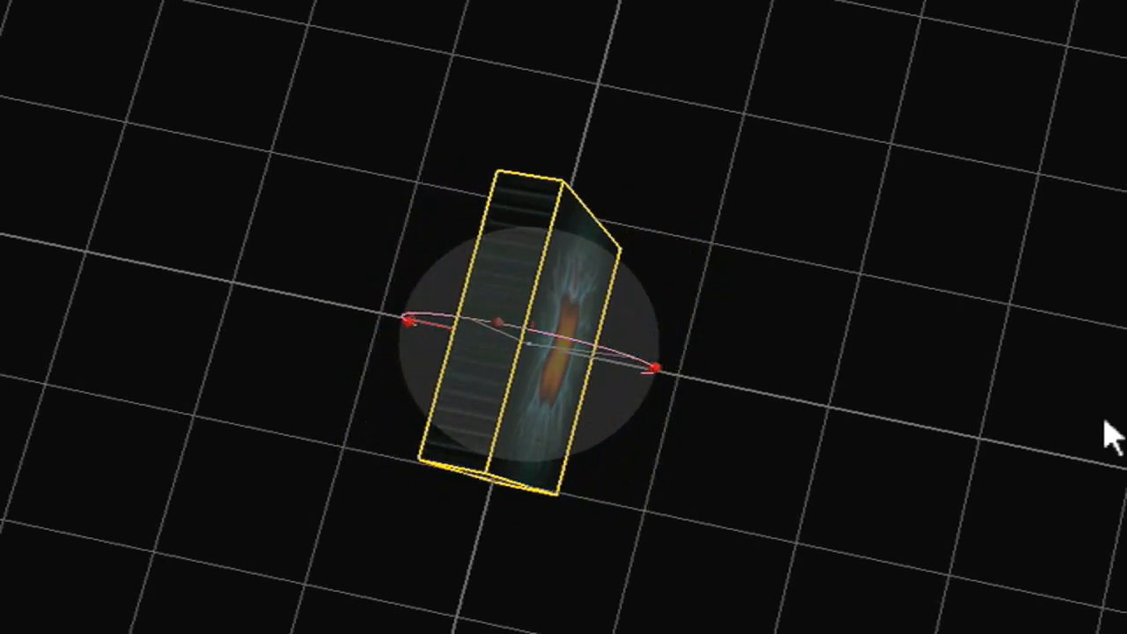
Rotate the slab to about 46, 0, 185 so the picture faces outward.
{"action": "left_click_drag", "start_coordinate": [437, 313], "coordinate": [950, 397]}
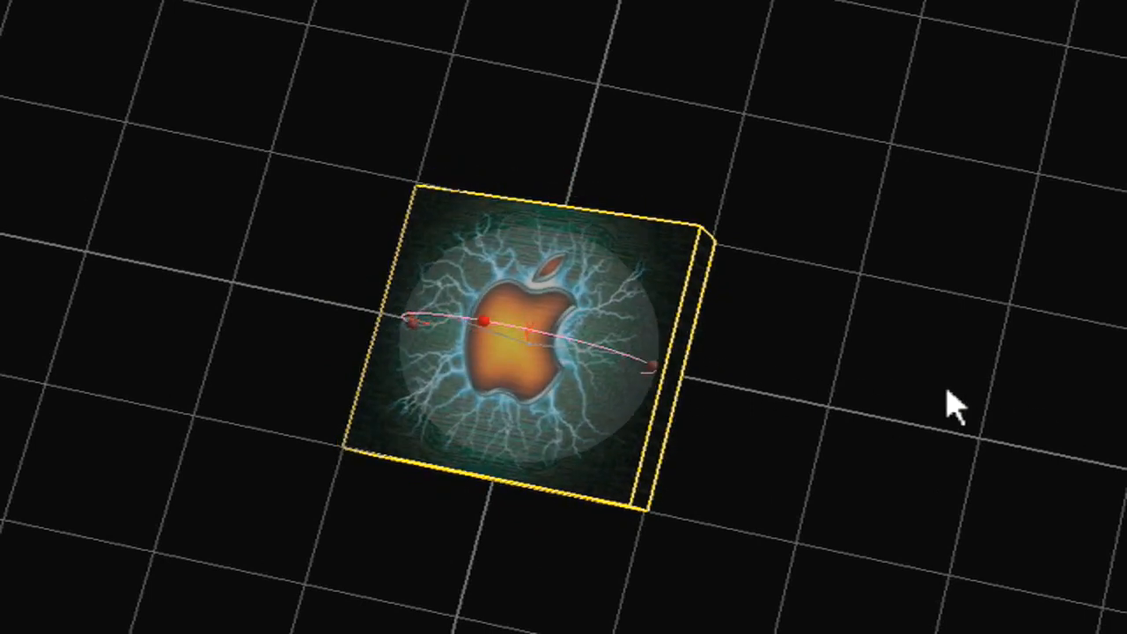
{"action": "left_click_drag", "start_coordinate": [440, 326], "coordinate": [515, 343]}
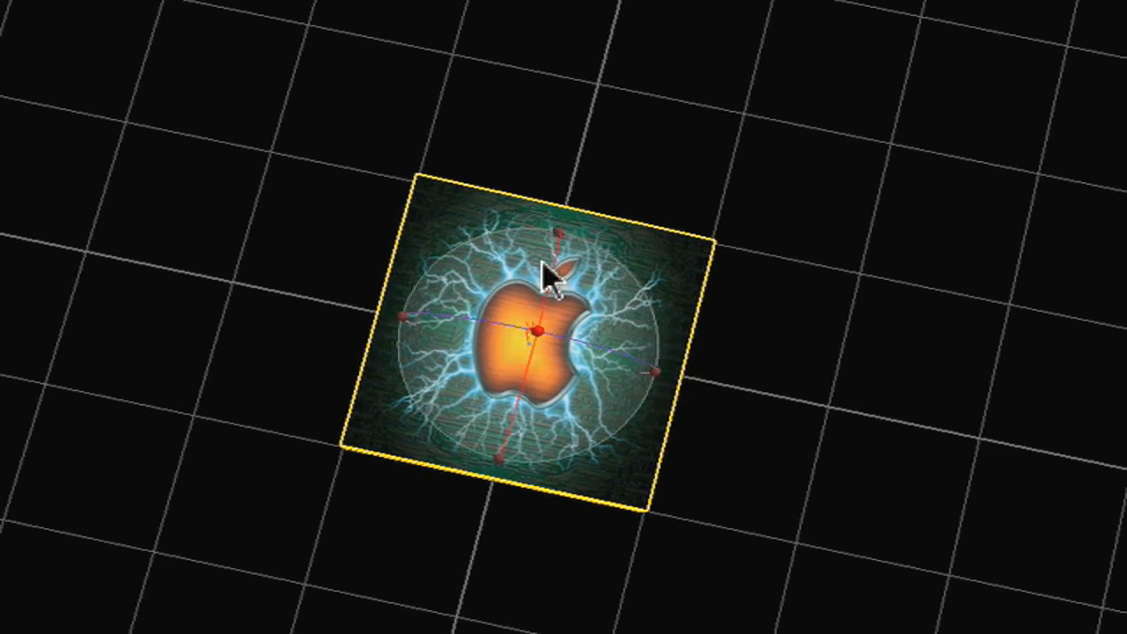
{"action": "left_click_drag", "start_coordinate": [555, 255], "coordinate": [457, 415]}
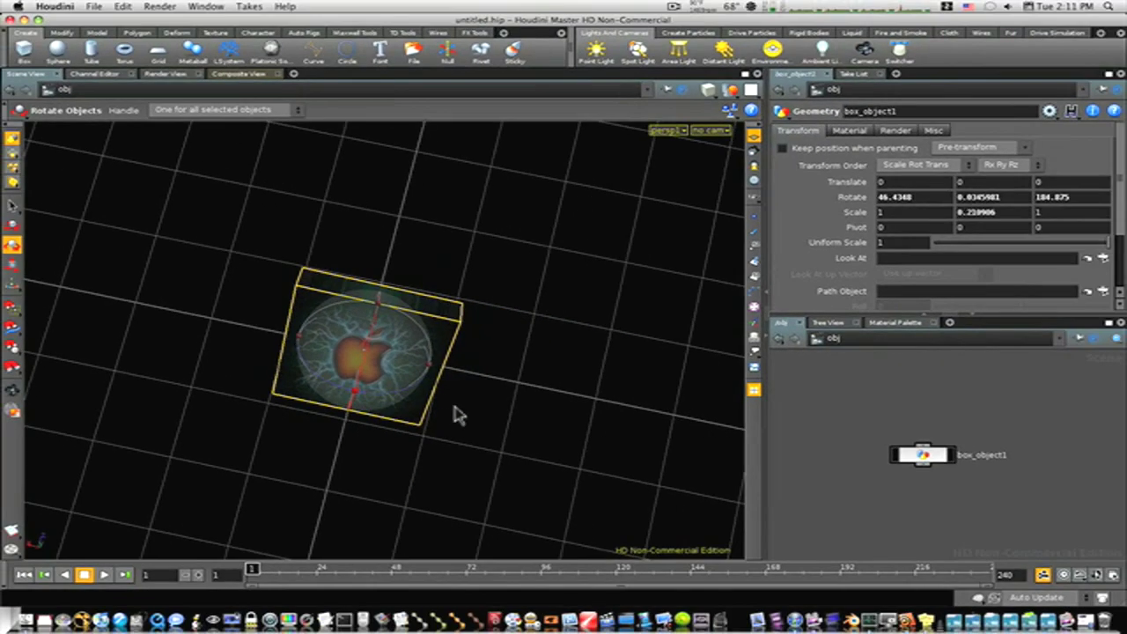
{"action": "key", "text": "space"}
{"action": "mouse_move", "coordinate": [457, 414]}
{"action": "left_mouse_down"}
{"action": "mouse_move", "coordinate": [380, 301]}
{"action": "mouse_move", "coordinate": [281, 258]}
{"action": "mouse_move", "coordinate": [345, 310]}
{"action": "left_mouse_up"}
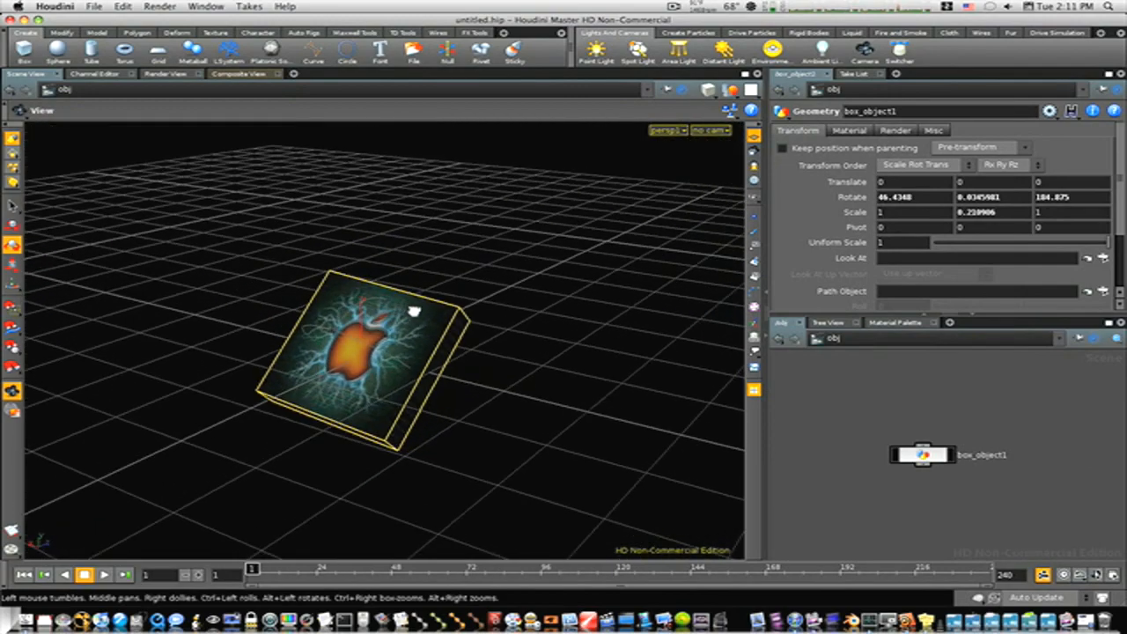
{"action": "mouse_move", "coordinate": [455, 420]}
{"action": "left_mouse_down"}
{"action": "mouse_move", "coordinate": [576, 388]}
{"action": "mouse_move", "coordinate": [402, 385]}
{"action": "mouse_move", "coordinate": [493, 408]}
{"action": "left_mouse_up"}
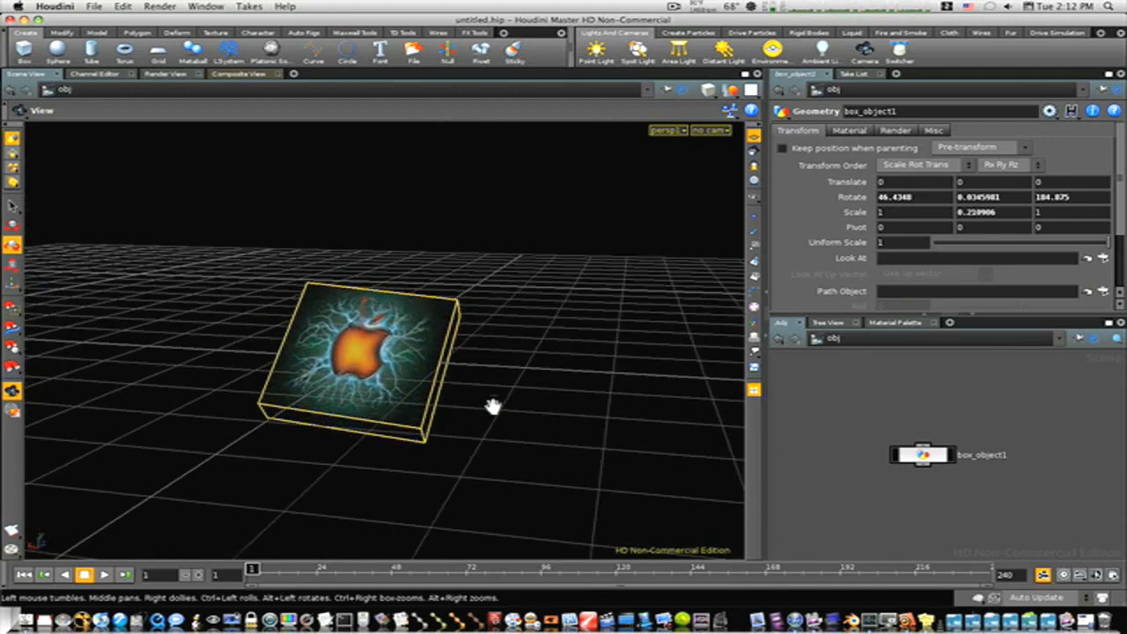
{"action": "key", "text": "r"}
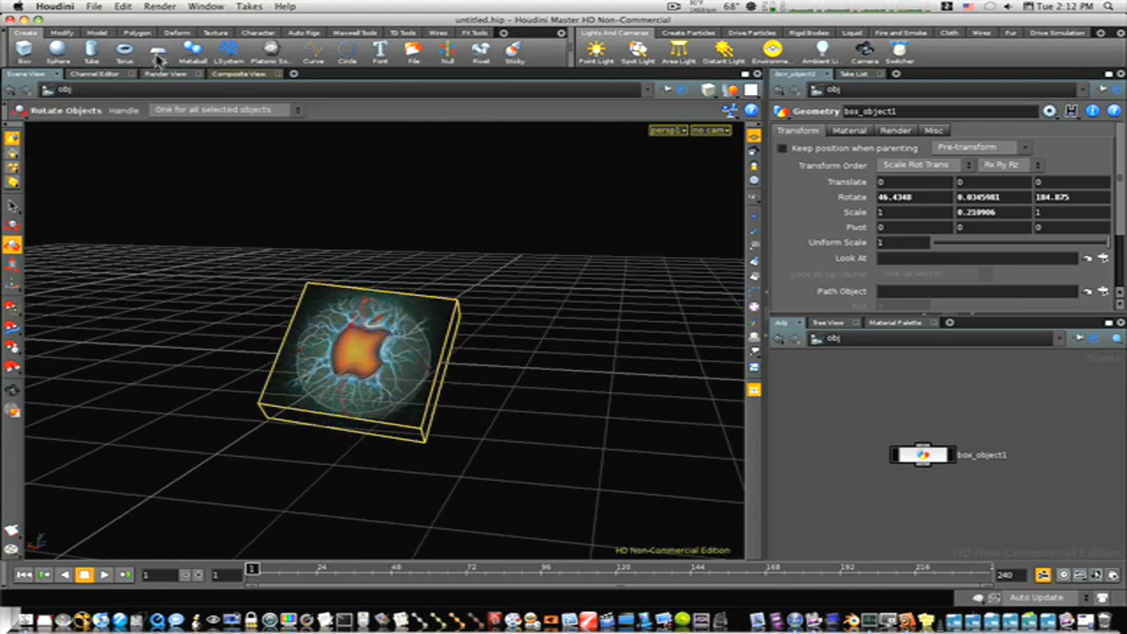
{"action": "left_click", "coordinate": [157, 55]}
Lower grid_object1 to Translate Y about -0.525 beneath the box.
{"action": "left_click_drag", "start_coordinate": [367, 324], "coordinate": [370, 400]}
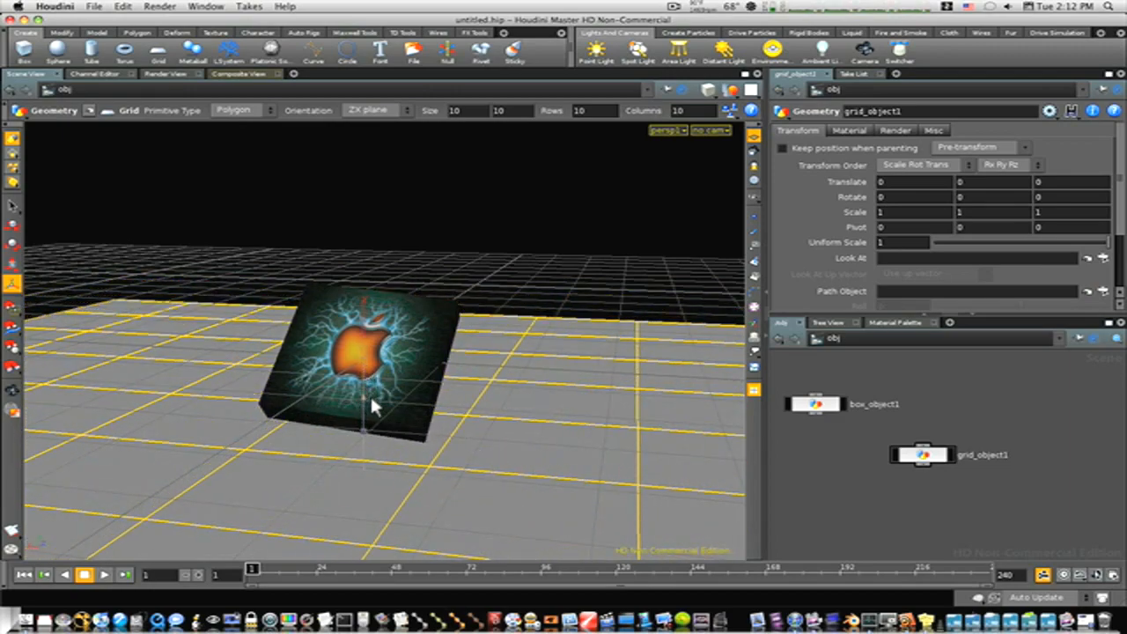
{"action": "mouse_move", "coordinate": [370, 393]}
{"action": "left_mouse_down"}
{"action": "mouse_move", "coordinate": [549, 335]}
{"action": "mouse_move", "coordinate": [353, 329]}
{"action": "mouse_move", "coordinate": [243, 308]}
{"action": "left_mouse_up"}
{"action": "key", "text": "Escape"}
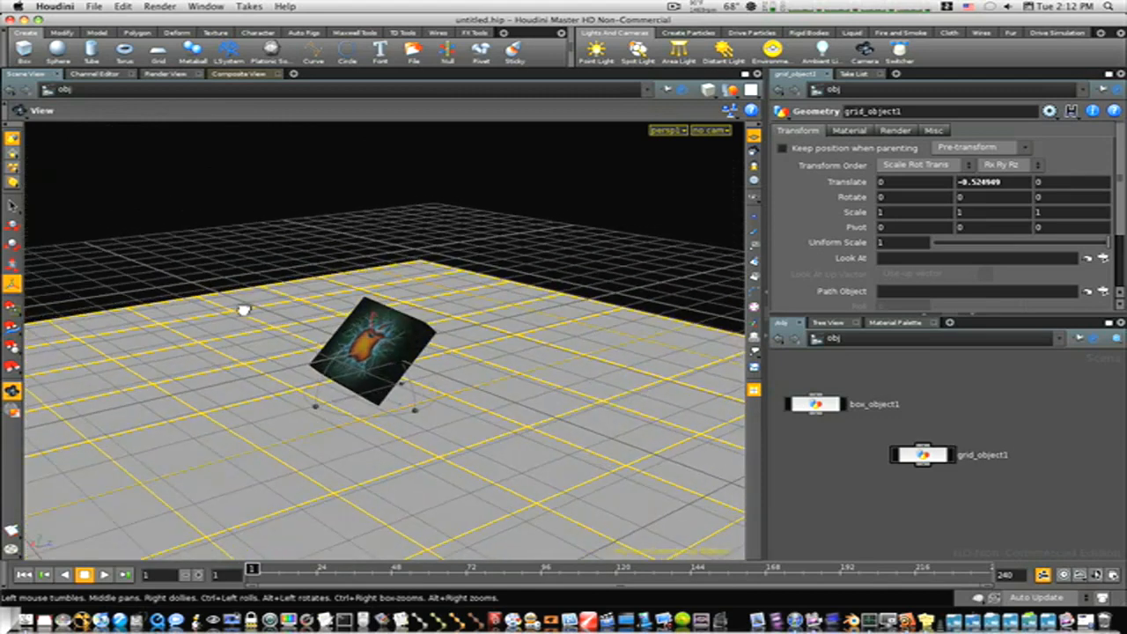
{"action": "key", "text": "Return"}
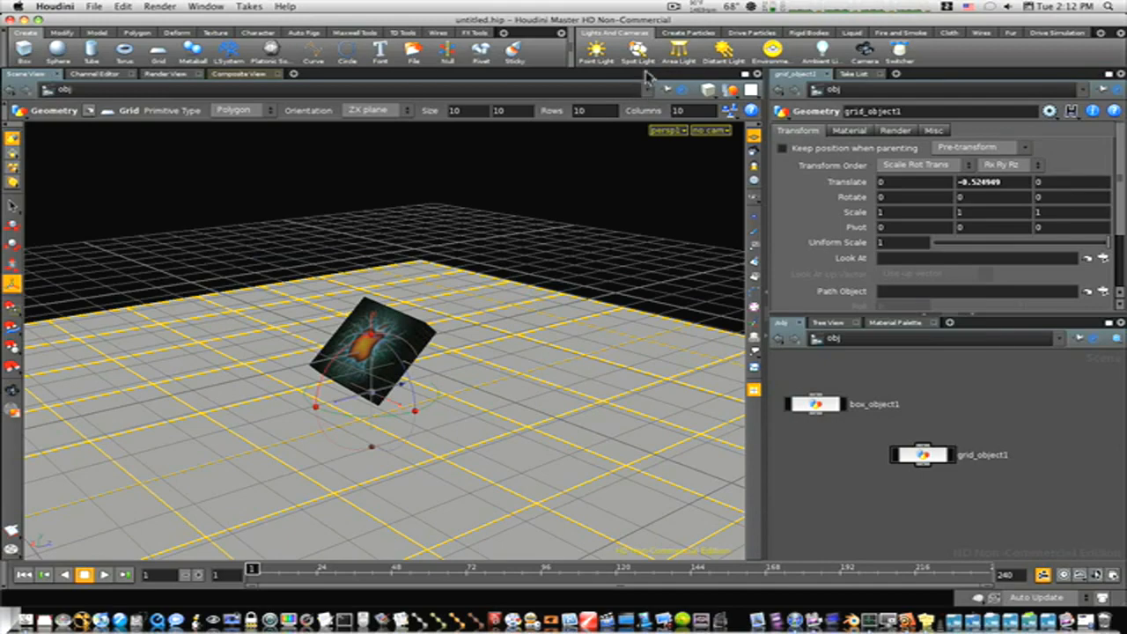
Place spotlight1 near the slab and swing it toward the box.
{"action": "left_click", "coordinate": [638, 51]}
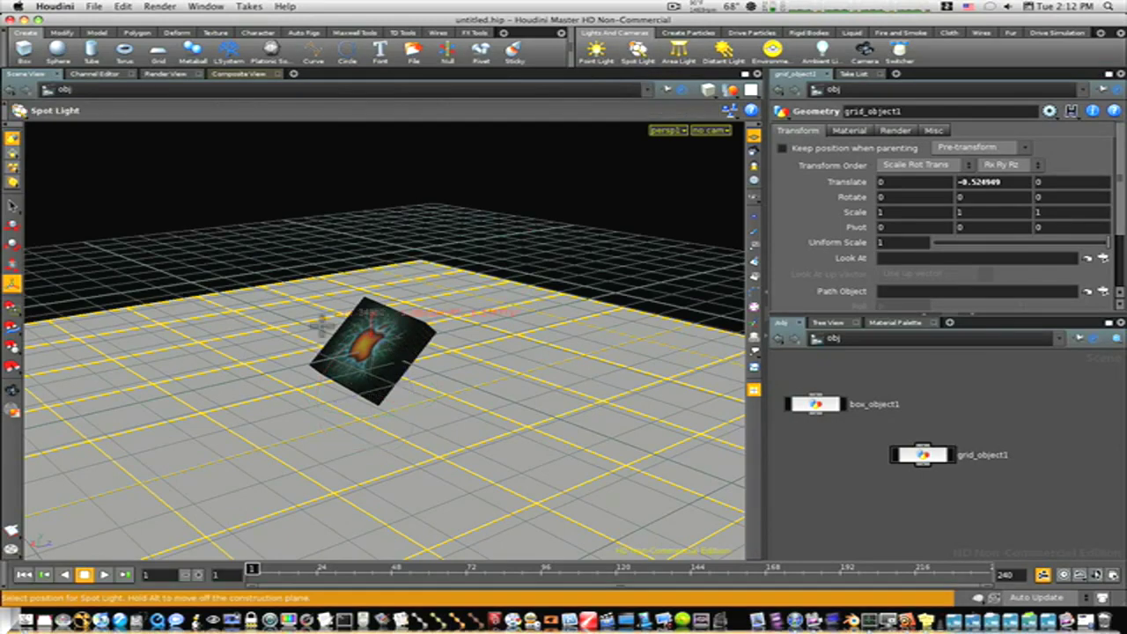
{"action": "left_click", "coordinate": [146, 427]}
{"action": "key", "text": "Escape"}
{"action": "left_click_drag", "start_coordinate": [280, 450], "coordinate": [45, 422]}
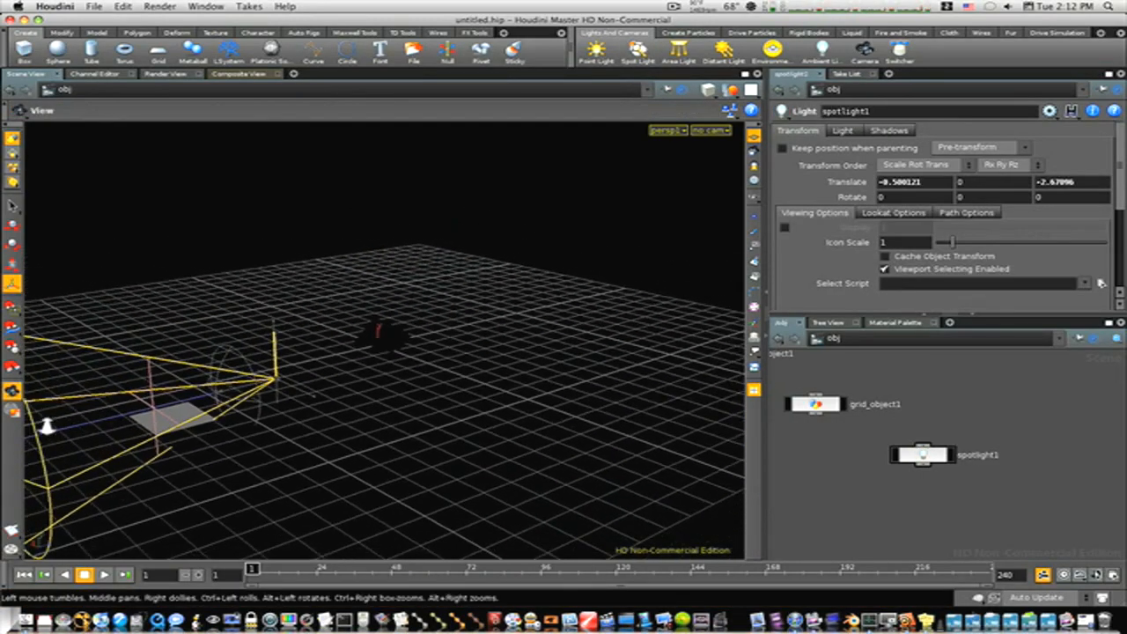
{"action": "key", "text": "Return"}
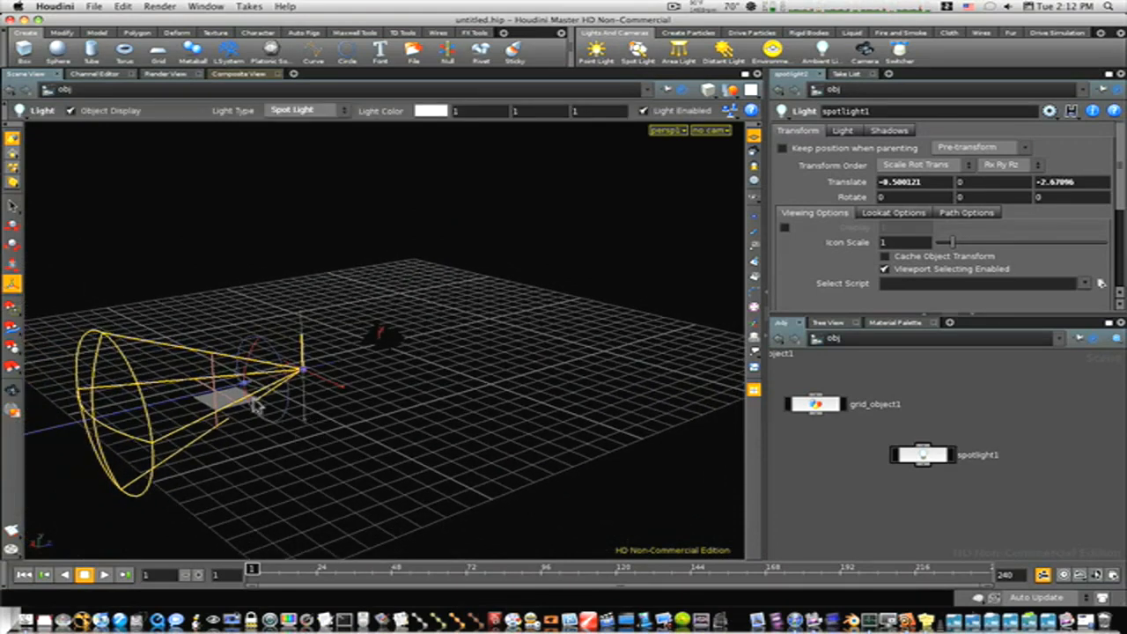
{"action": "mouse_move", "coordinate": [288, 398]}
{"action": "left_mouse_down"}
{"action": "mouse_move", "coordinate": [254, 295]}
{"action": "mouse_move", "coordinate": [352, 392]}
{"action": "left_mouse_up"}
Refine the spotlight's aim to about -156 degrees onto the picture.
{"action": "key", "text": "Escape"}
{"action": "right_click_drag", "start_coordinate": [372, 407], "coordinate": [879, 444]}
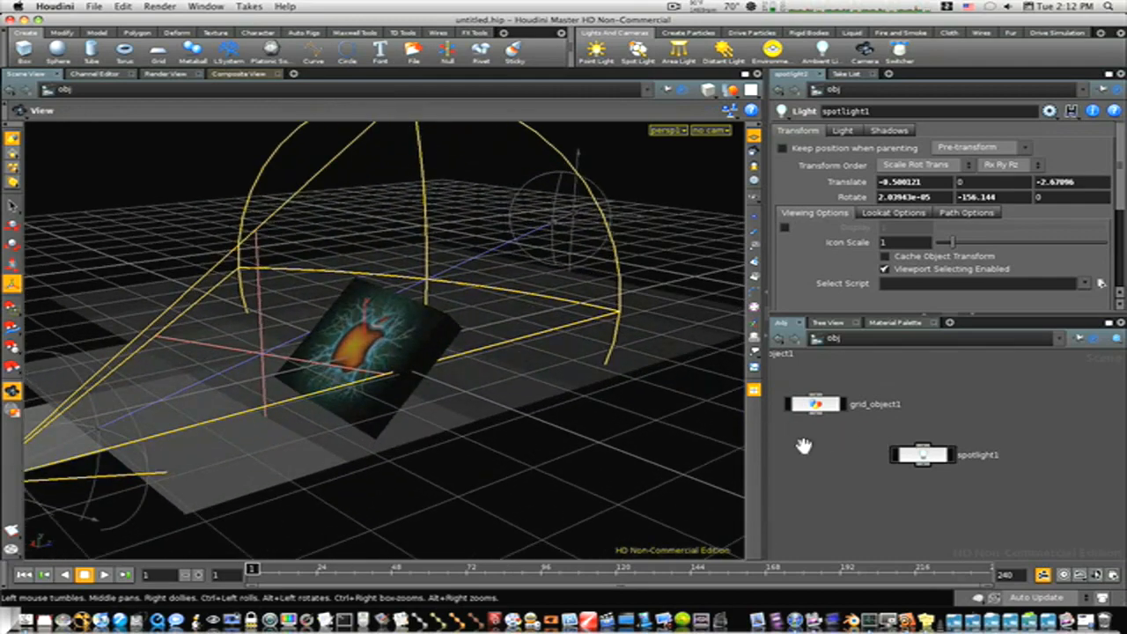
{"action": "key", "text": "Return"}
{"action": "left_click", "coordinate": [737, 468]}
{"action": "key", "text": "Escape"}
{"action": "left_click_drag", "start_coordinate": [319, 432], "coordinate": [478, 453]}
{"action": "key", "text": "Return"}
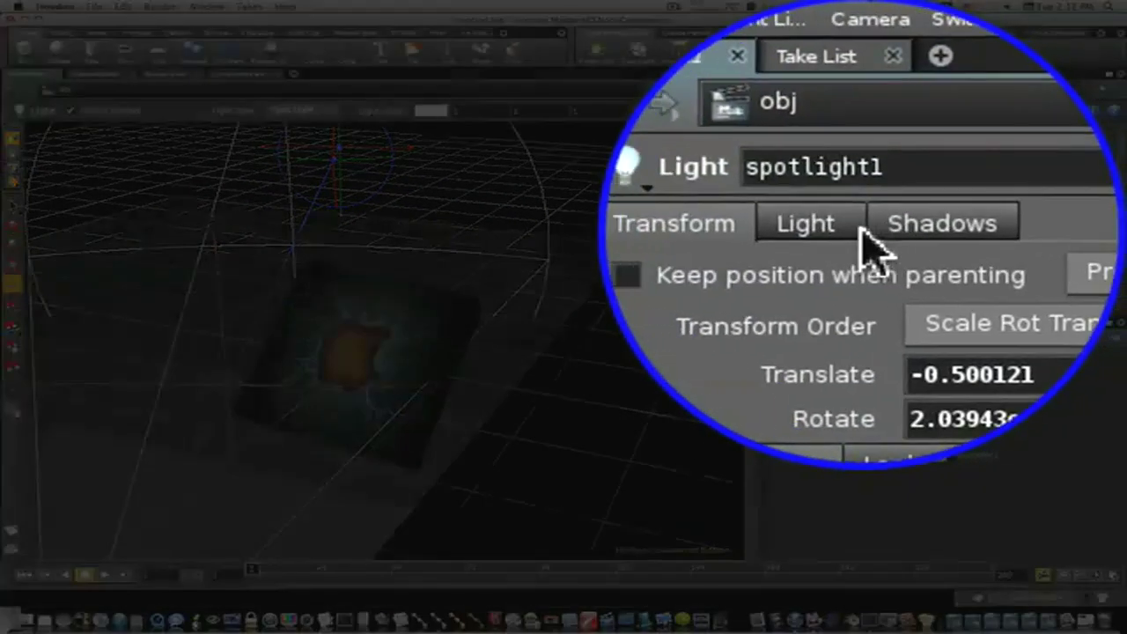
{"action": "left_click", "coordinate": [889, 130]}
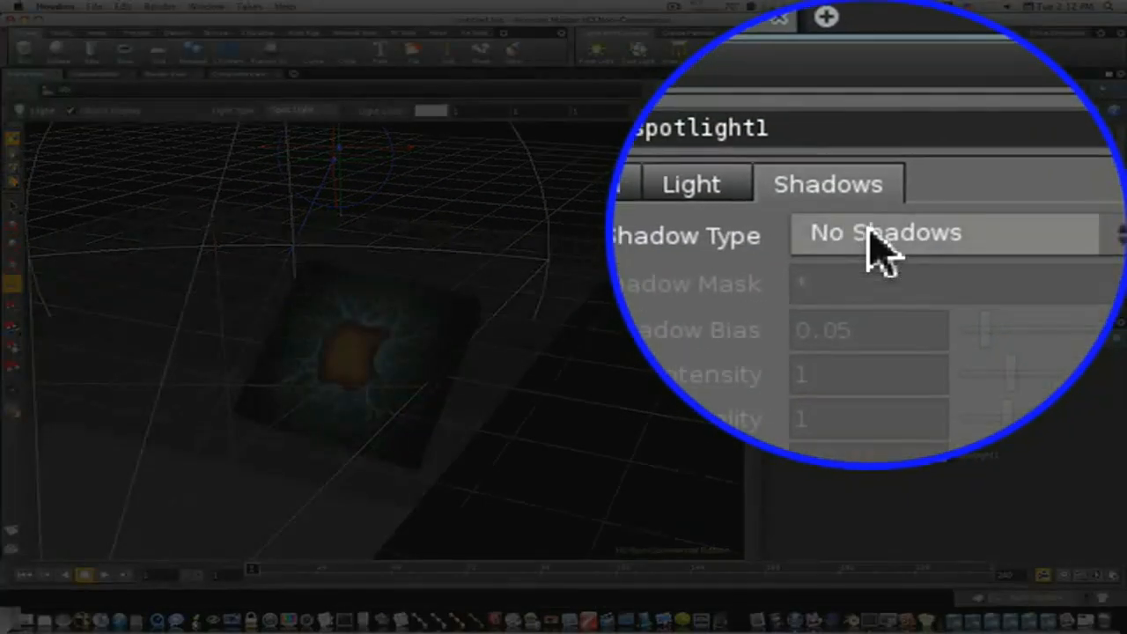
Set the spotlight's Shadow Type to Ray-Traced Shadows and raise Light Intensity to 2.04.
{"action": "left_click", "coordinate": [909, 147]}
{"action": "left_click", "coordinate": [924, 185]}
{"action": "left_click", "coordinate": [841, 130]}
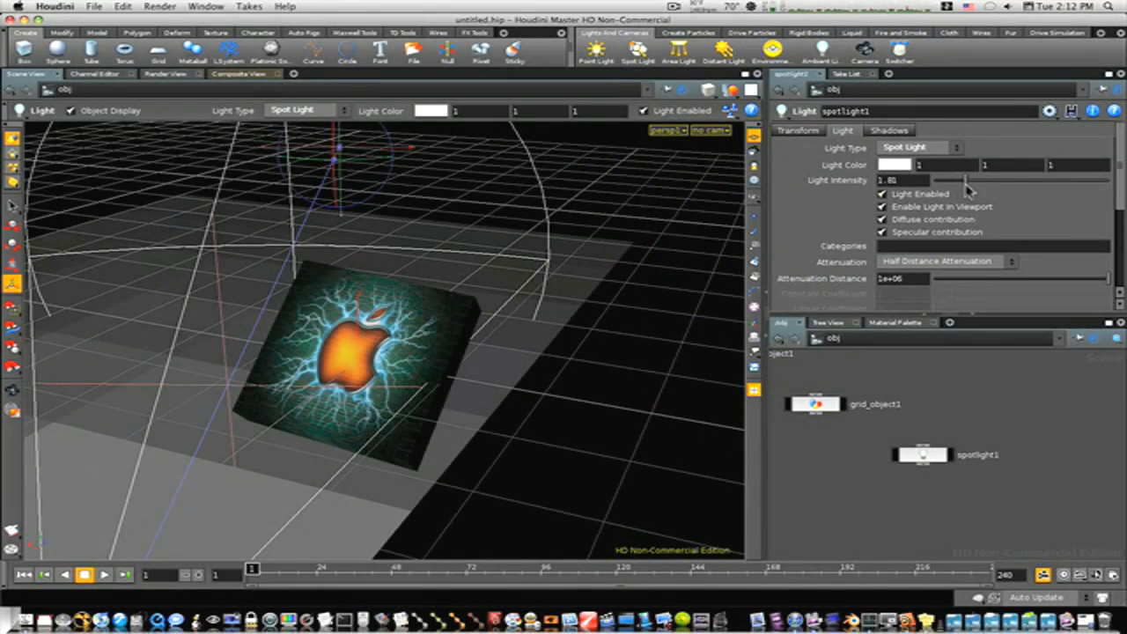
{"action": "left_click_drag", "start_coordinate": [955, 183], "coordinate": [969, 180]}
{"action": "left_click_drag", "start_coordinate": [634, 300], "coordinate": [583, 314], "text": "alt"}
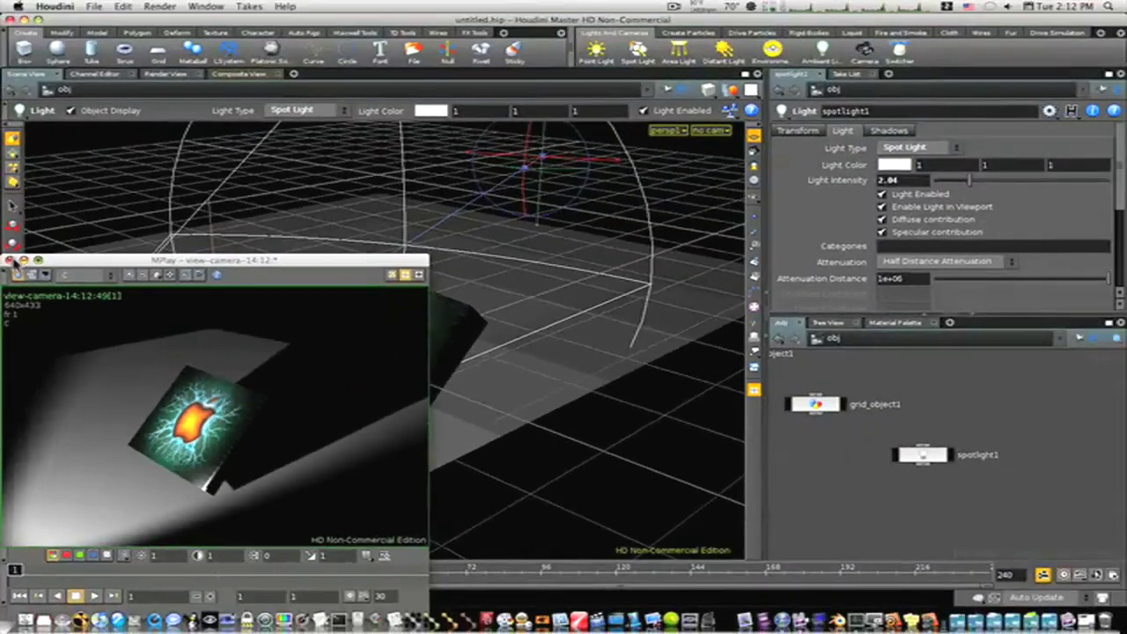
Close the old preview and set the spotlight to Depth Map Shadows at 0.85 shadow intensity.
{"action": "left_click", "coordinate": [13, 302]}
{"action": "left_click_drag", "start_coordinate": [243, 378], "coordinate": [508, 382]}
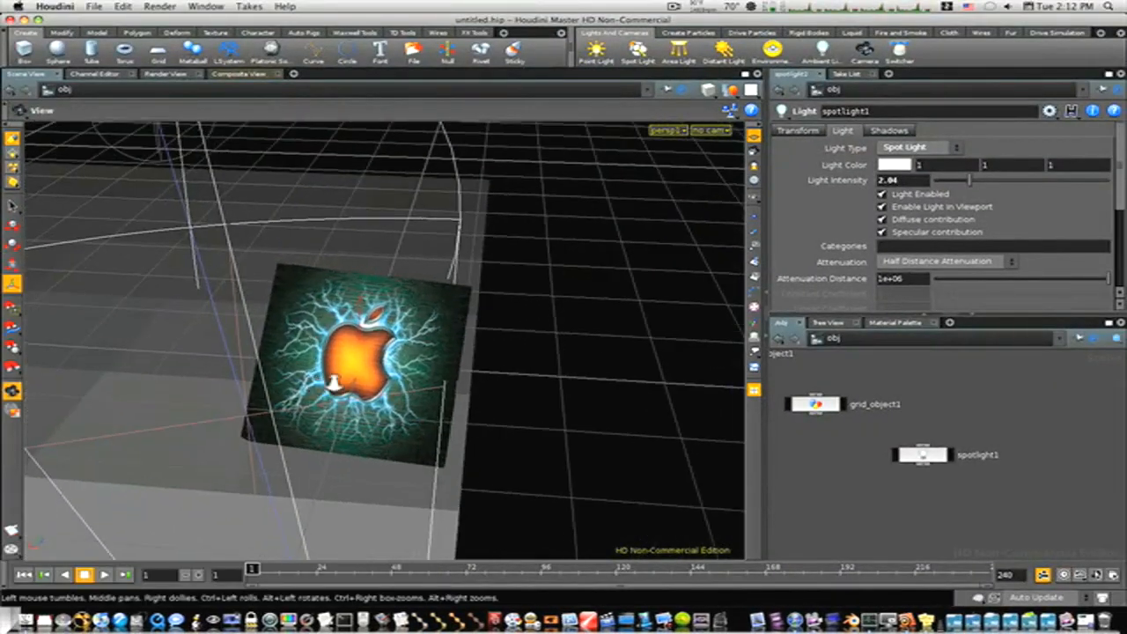
{"action": "key", "text": "Return"}
{"action": "left_click", "coordinate": [891, 131]}
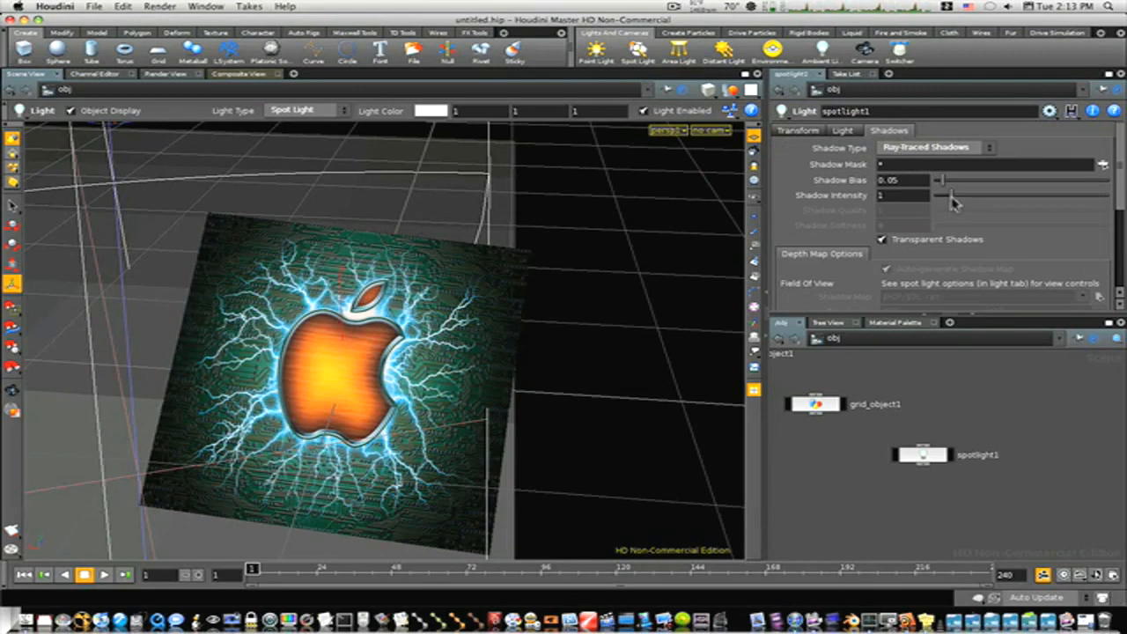
{"action": "left_click_drag", "start_coordinate": [952, 202], "coordinate": [949, 202]}
{"action": "left_click", "coordinate": [965, 154]}
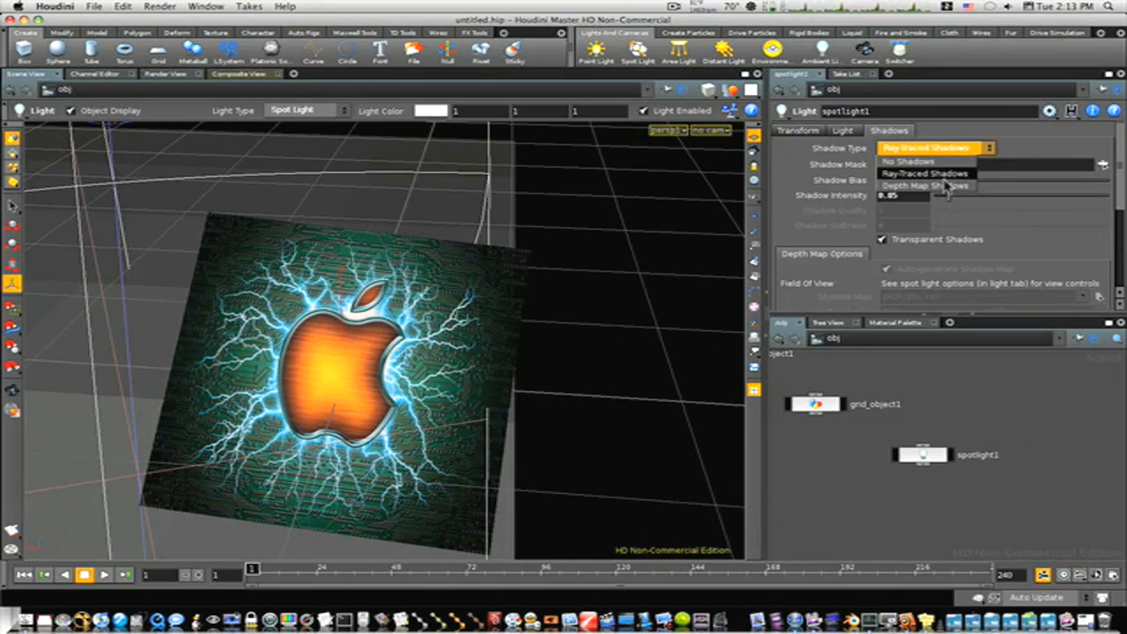
{"action": "left_click", "coordinate": [933, 164]}
Set shadow Softness 7.81 and Quality 4.94, then render the view to MPlay.
{"action": "left_click_drag", "start_coordinate": [935, 226], "coordinate": [1069, 226]}
{"action": "left_click_drag", "start_coordinate": [948, 211], "coordinate": [1019, 211]}
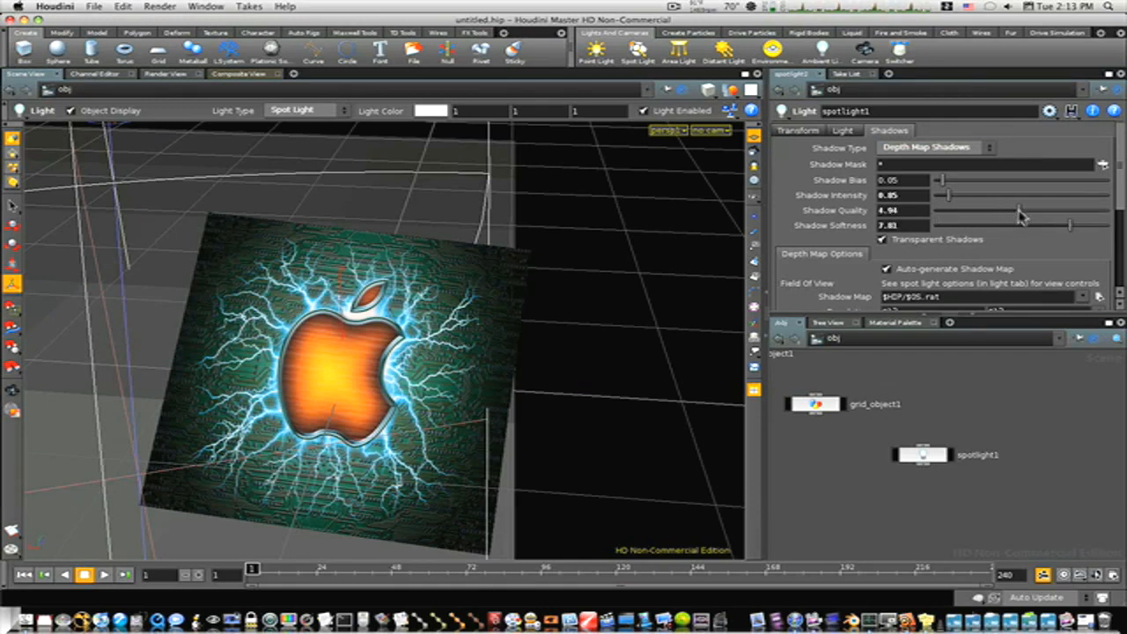
{"action": "left_click", "coordinate": [12, 549]}
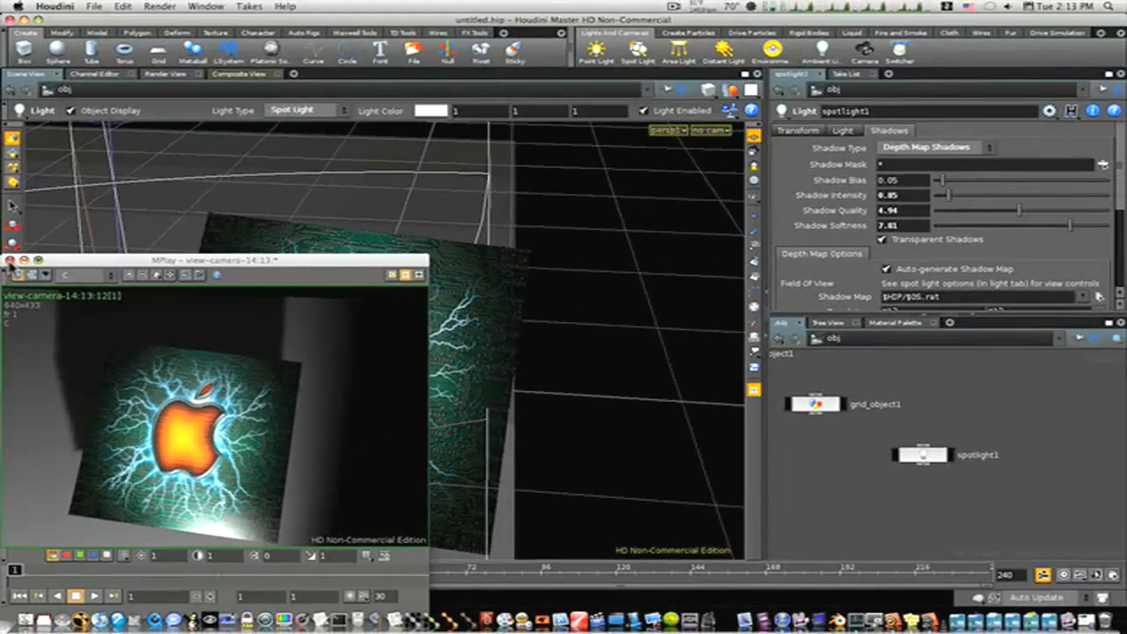
Close the old preview, render again, bring the new MPlay window into view and close it.
{"action": "left_click", "coordinate": [9, 261]}
{"action": "left_click_drag", "start_coordinate": [141, 316], "coordinate": [310, 333]}
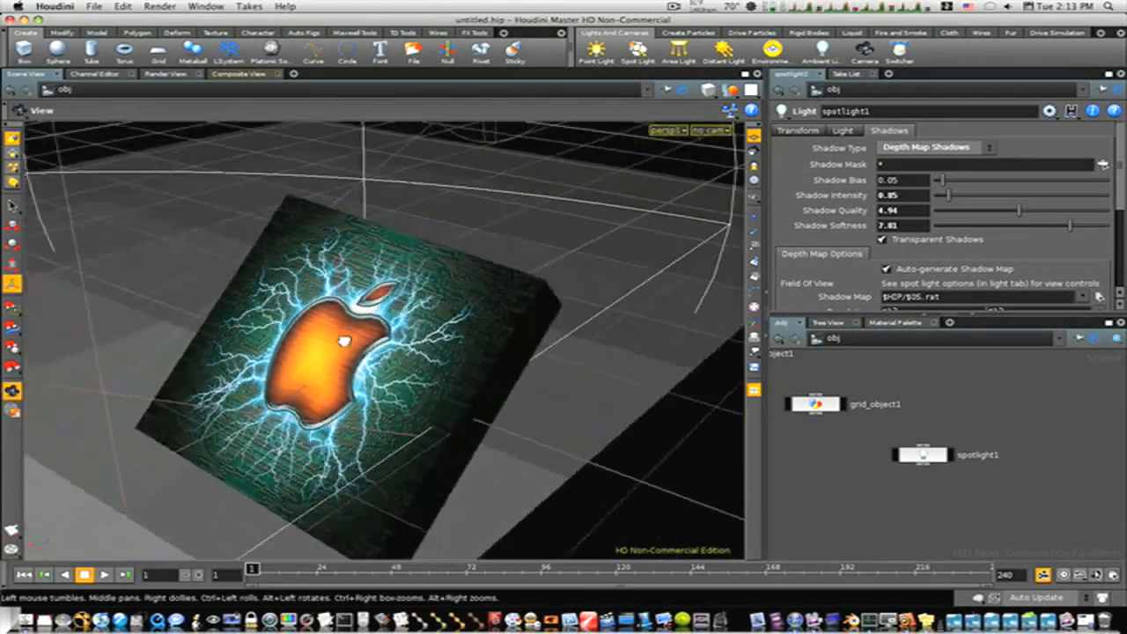
{"action": "key", "text": "Return"}
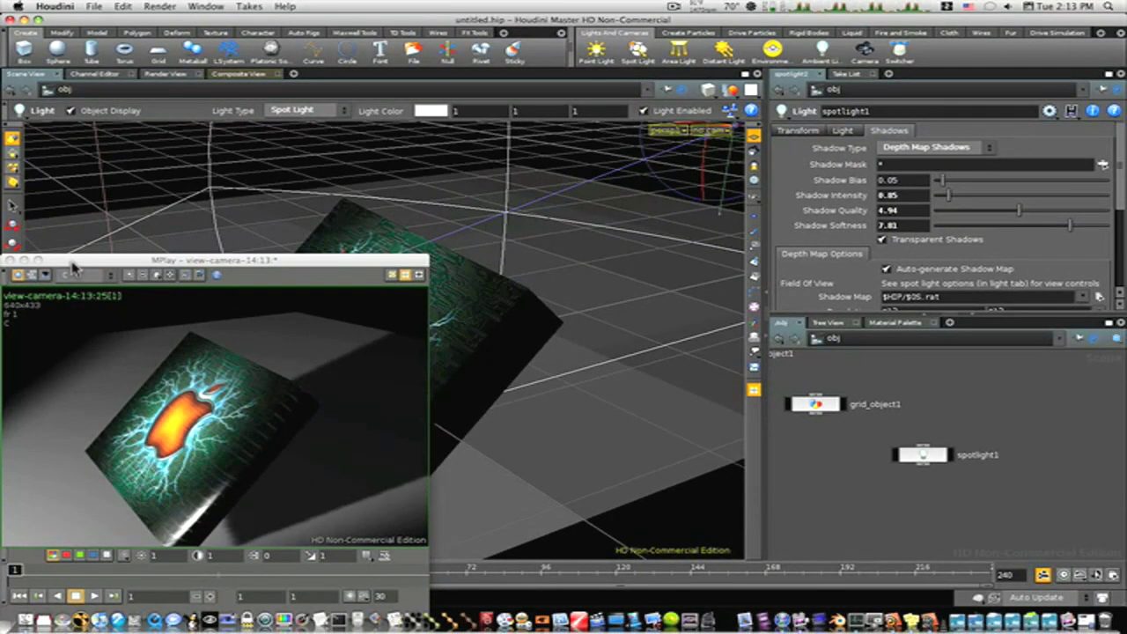
{"action": "left_click_drag", "start_coordinate": [74, 267], "coordinate": [414, 115]}
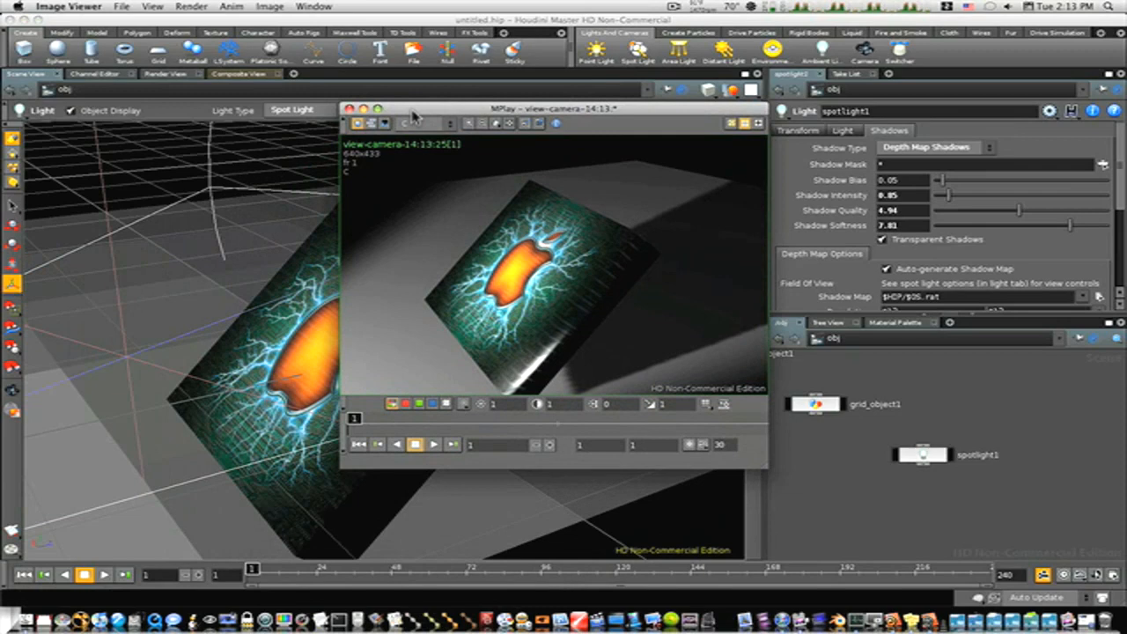
{"action": "left_click", "coordinate": [351, 109]}
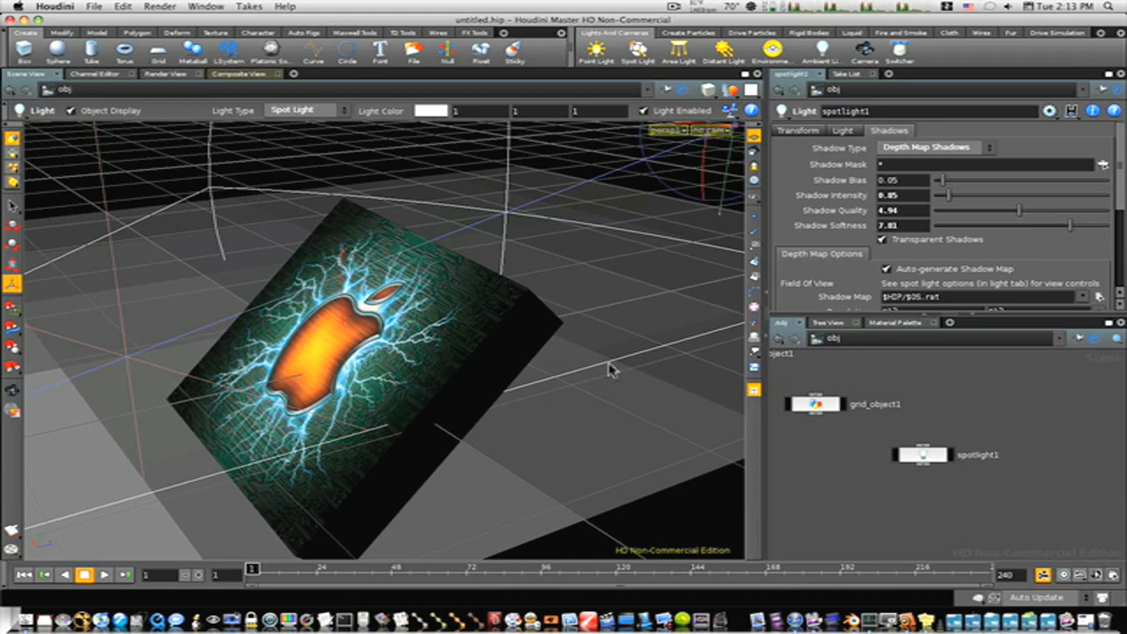
Orbit the viewport to face the box and bring back the spotlight's handles.
{"action": "key", "text": "Escape"}
{"action": "left_click_drag", "start_coordinate": [611, 368], "coordinate": [387, 335]}
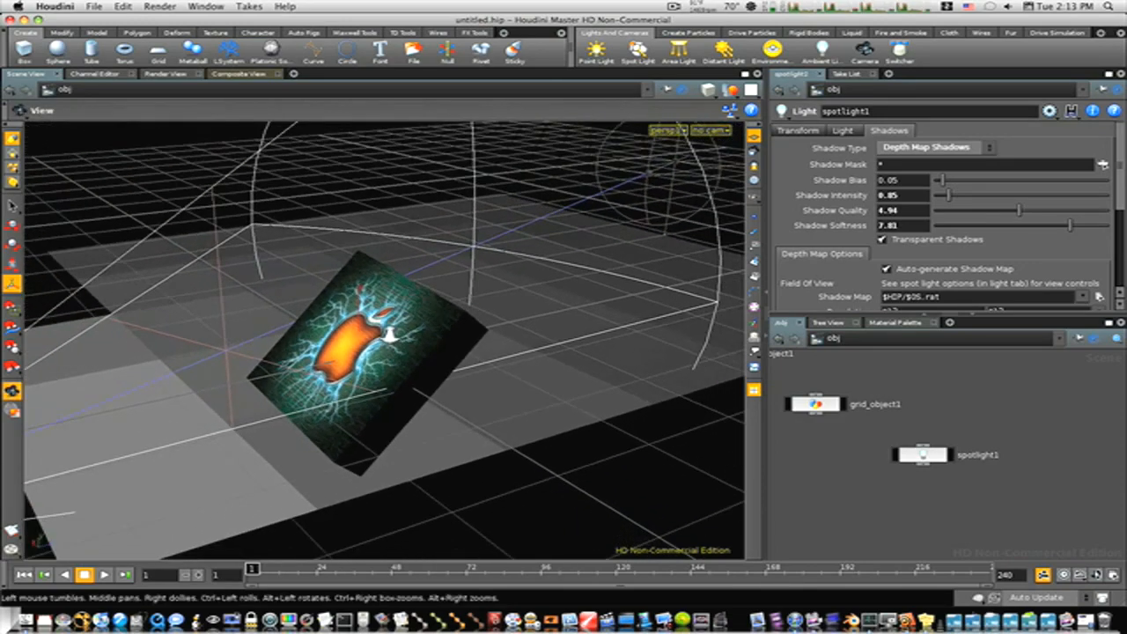
{"action": "mouse_move", "coordinate": [188, 305]}
{"action": "left_mouse_down"}
{"action": "mouse_move", "coordinate": [274, 324]}
{"action": "mouse_move", "coordinate": [154, 305]}
{"action": "mouse_move", "coordinate": [484, 207]}
{"action": "left_mouse_up"}
{"action": "key", "text": "Return"}
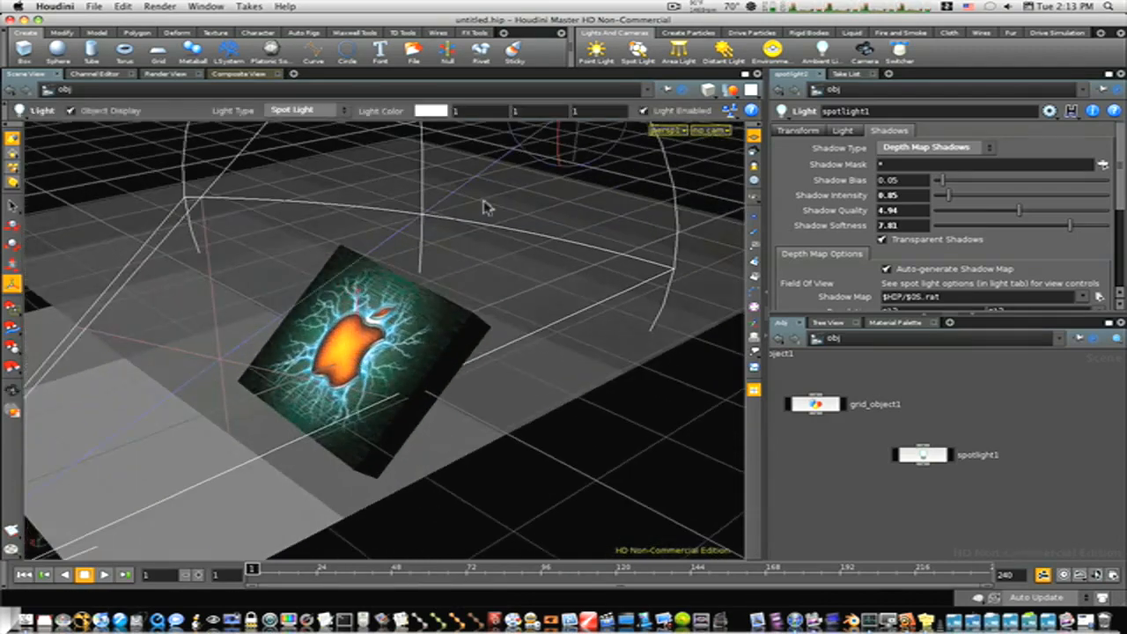